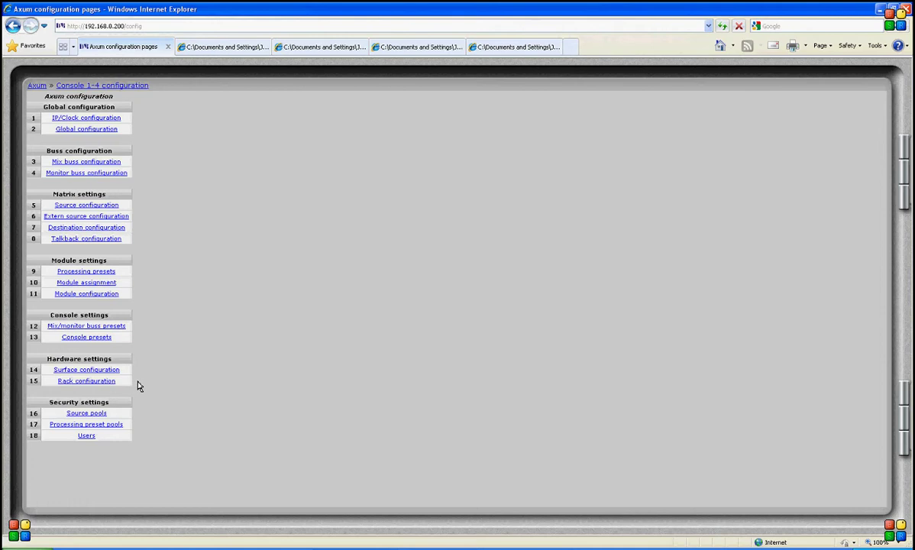
- Open the surface configuration, view the photo of the complete console setup, and open the object configuration of node UI-4F 1..4
click(115, 370)
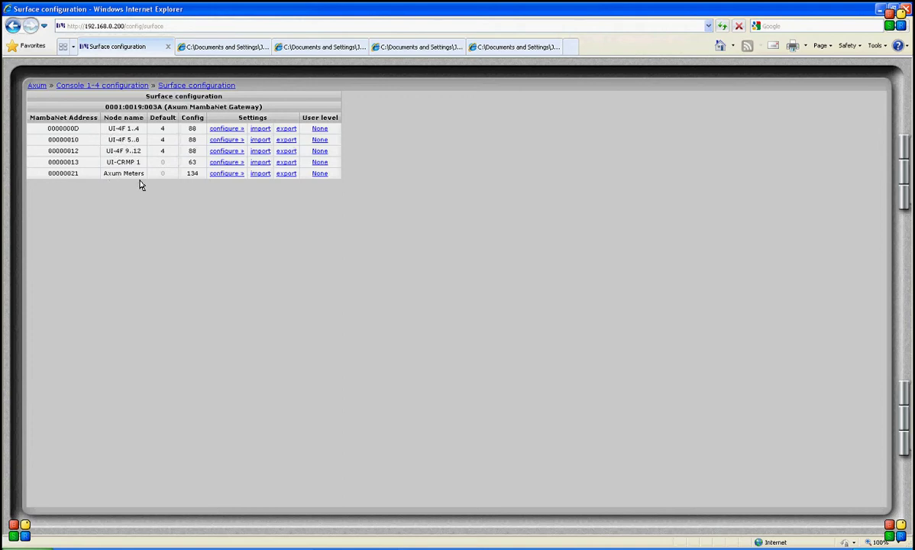
click(213, 48)
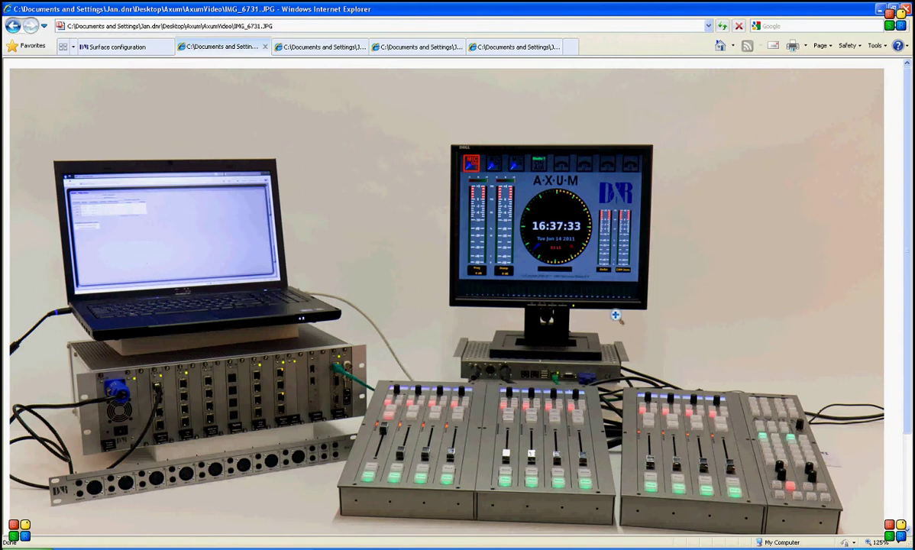
click(134, 48)
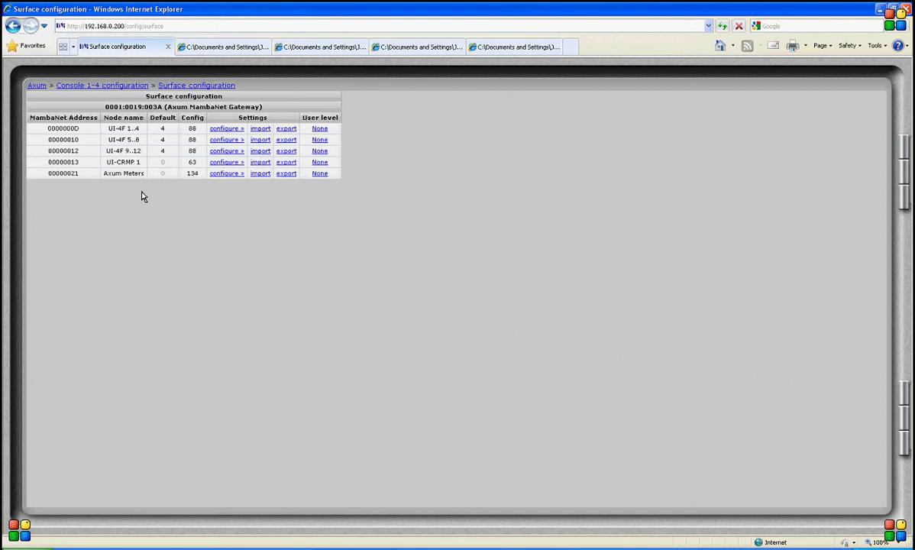
click(227, 131)
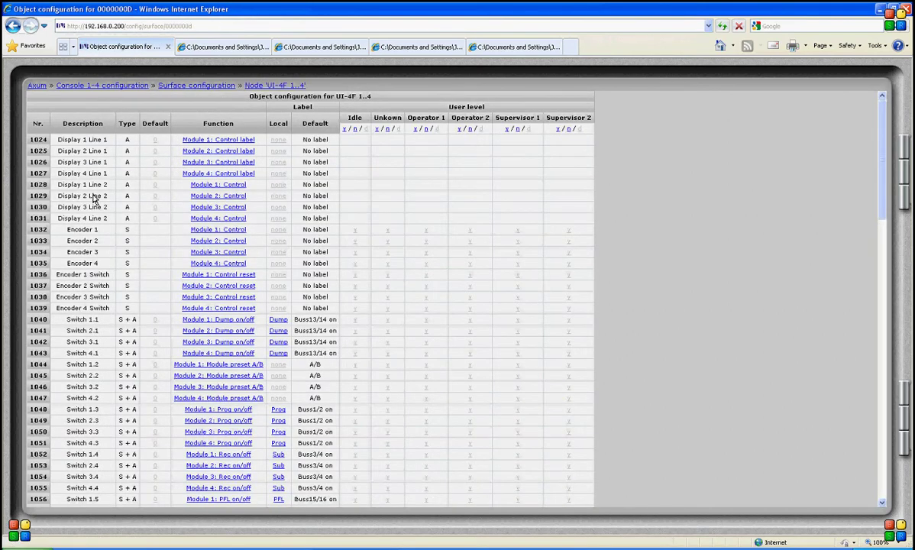
- Examine the UI-4F 1..4 object list from displays to switch colors and compare its switches with the close-up photo of the fader panel
scroll(77, 244, down, 3)
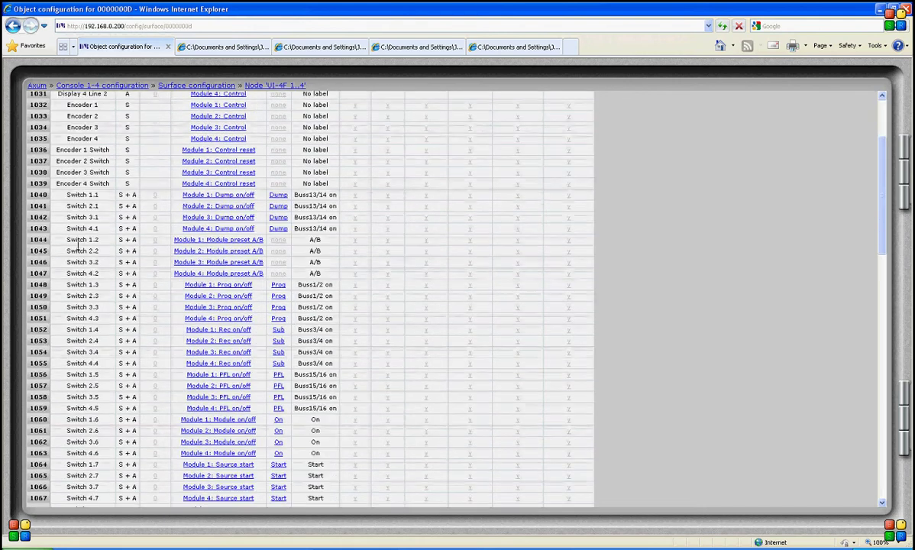
scroll(77, 244, down, 15)
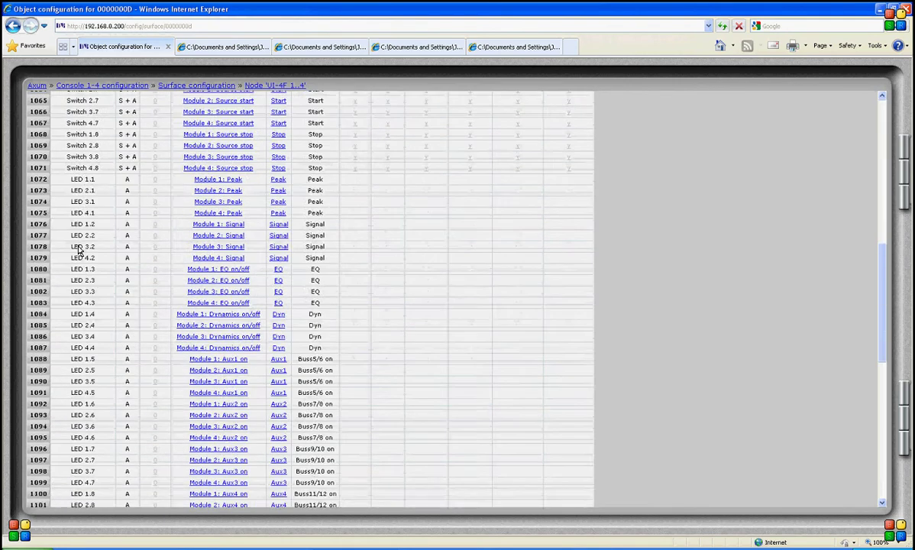
scroll(78, 245, down, 10)
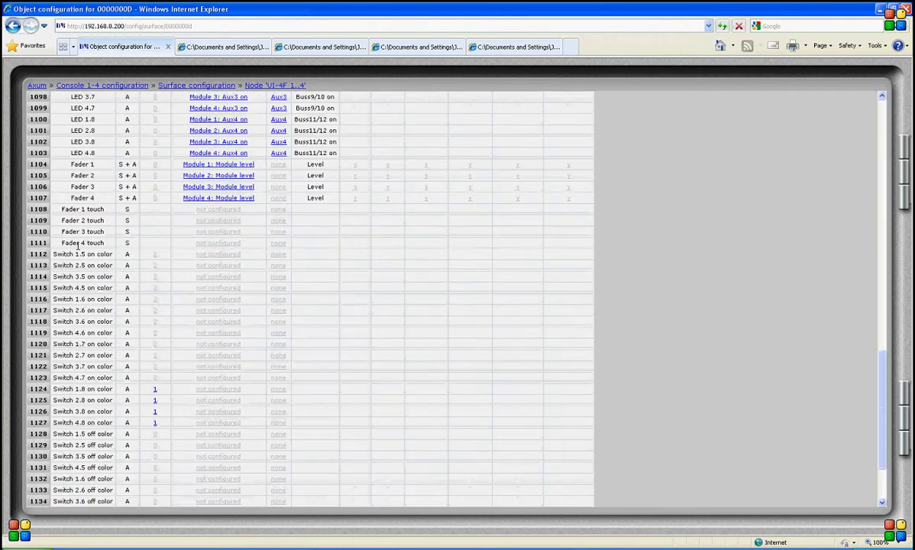
scroll(81, 134, up, 20)
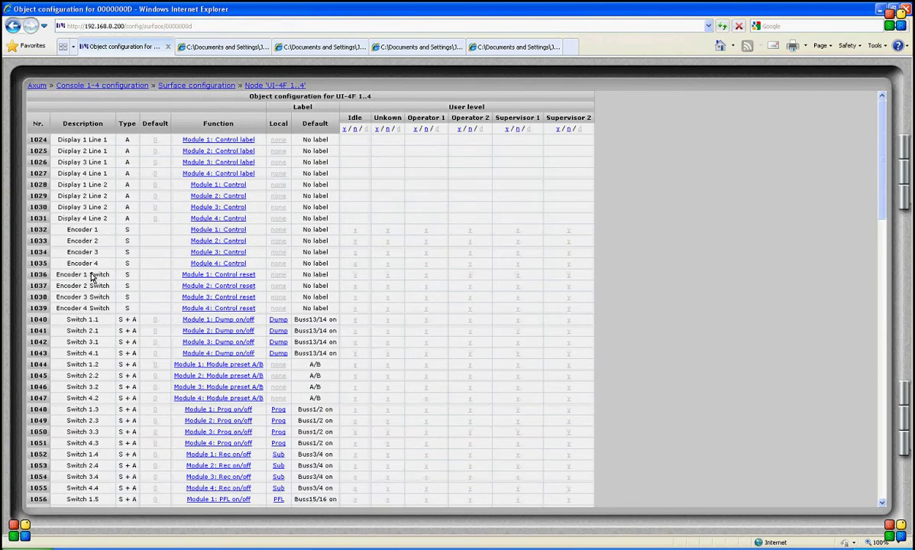
scroll(87, 258, down, 2)
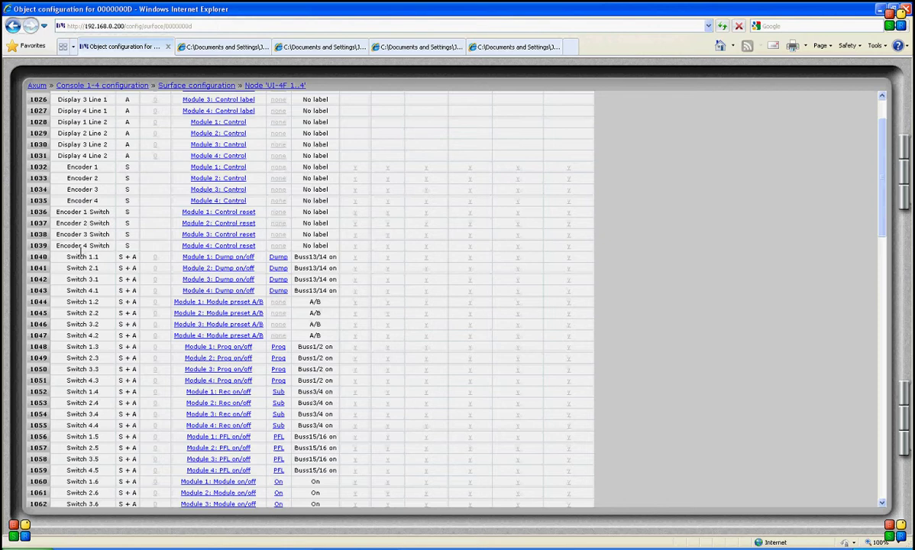
scroll(80, 249, down, 4)
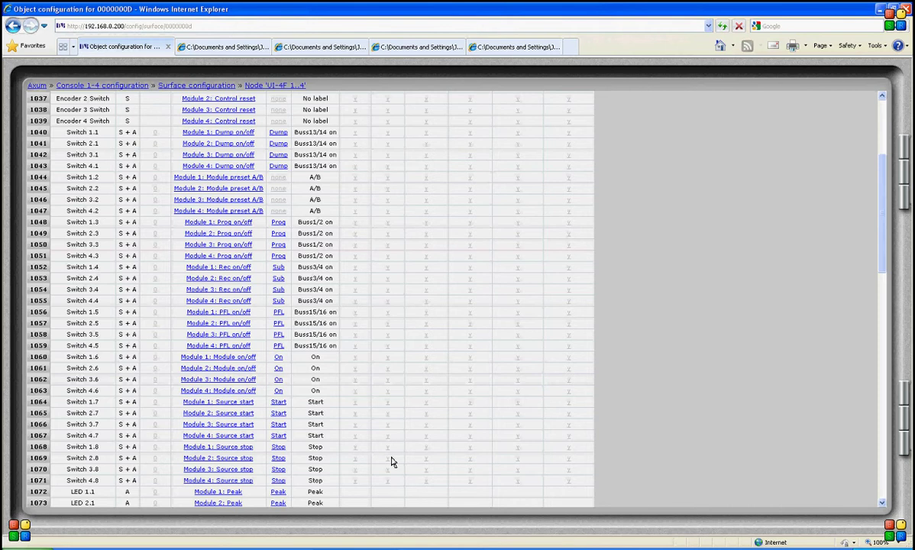
click(519, 49)
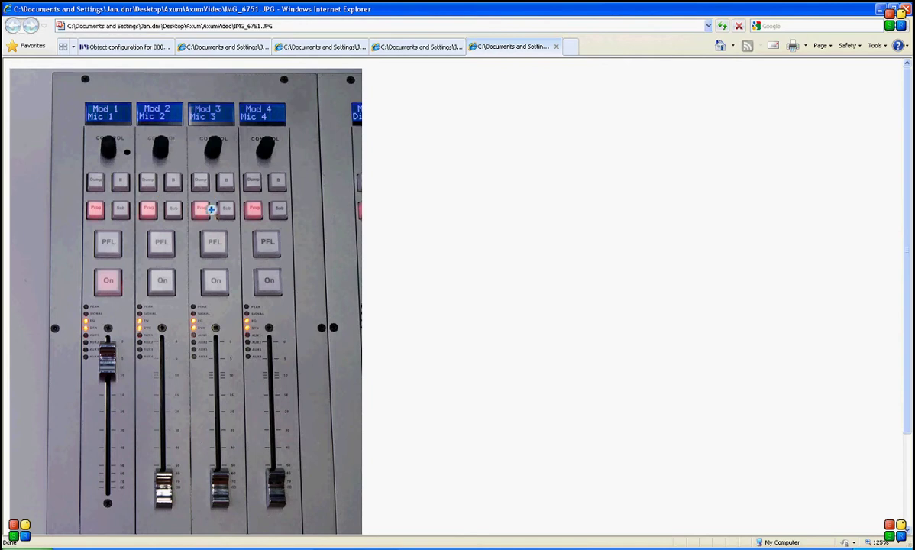
click(259, 188)
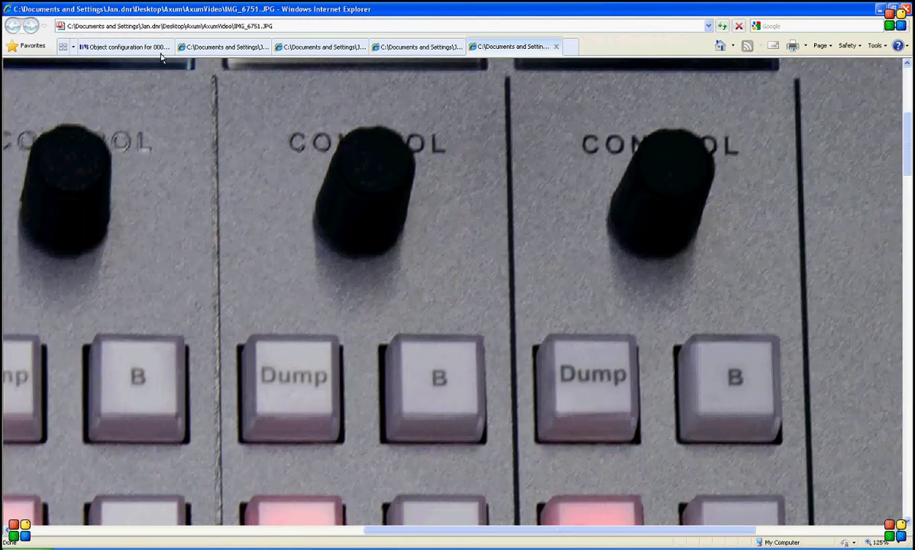
click(145, 47)
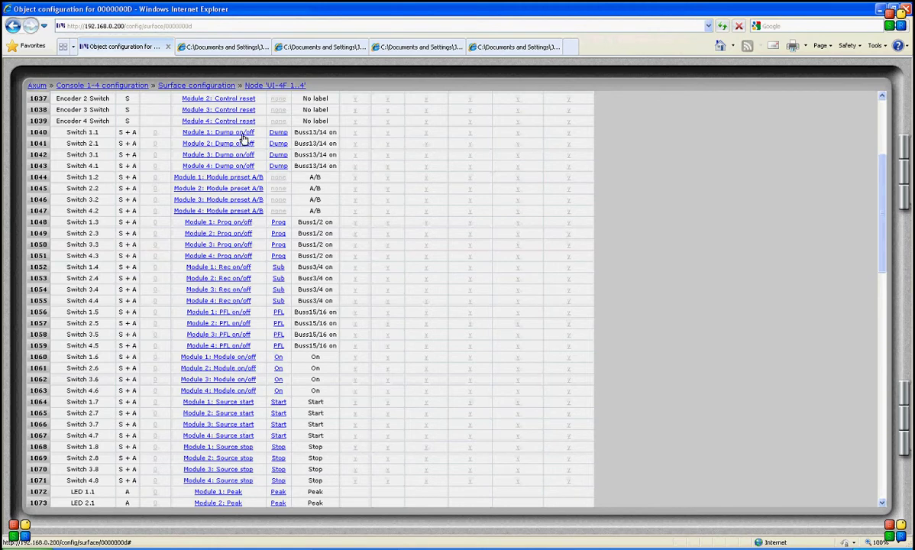
- Open the function assignment of Switch 1.1 and choose Module as the function type with module number 1
click(243, 140)
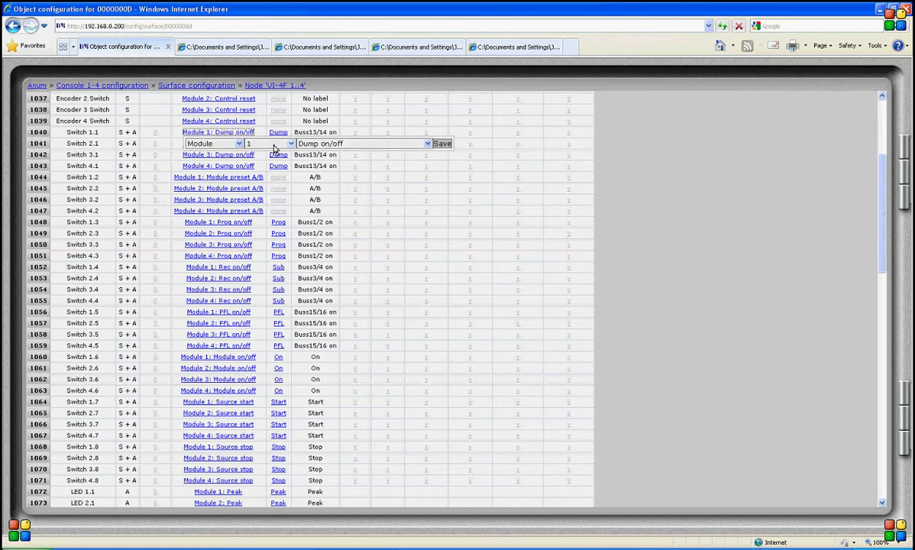
click(239, 144)
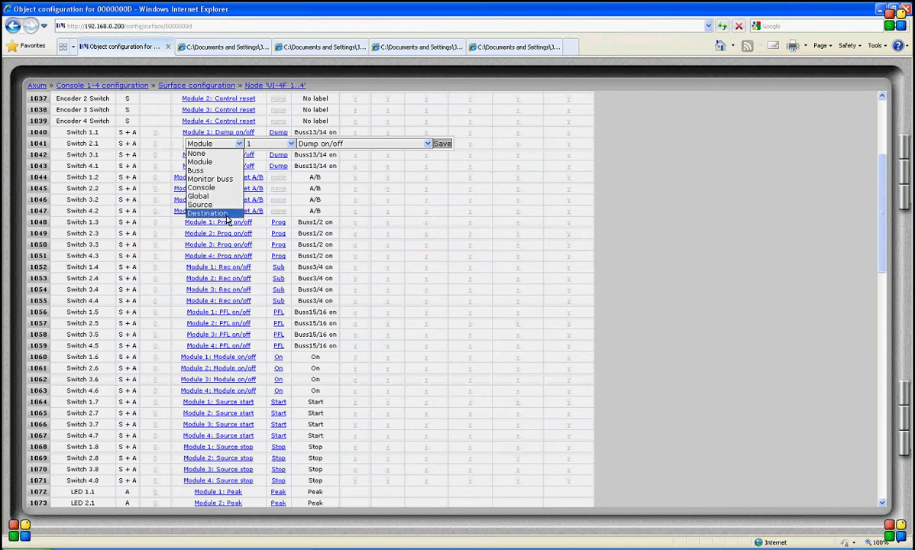
click(220, 166)
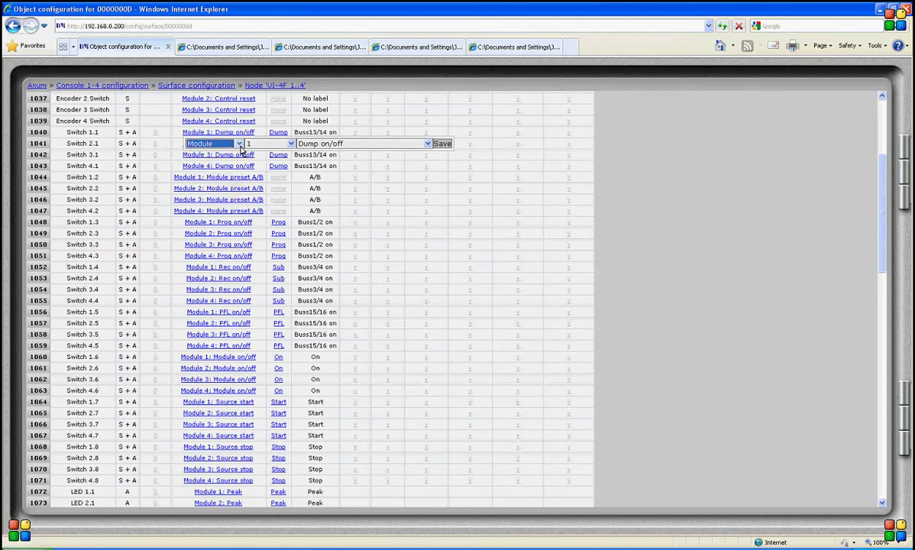
click(290, 144)
mouse_move(290, 160)
mouse_down()
mouse_move(289, 200)
mouse_move(289, 167)
mouse_up()
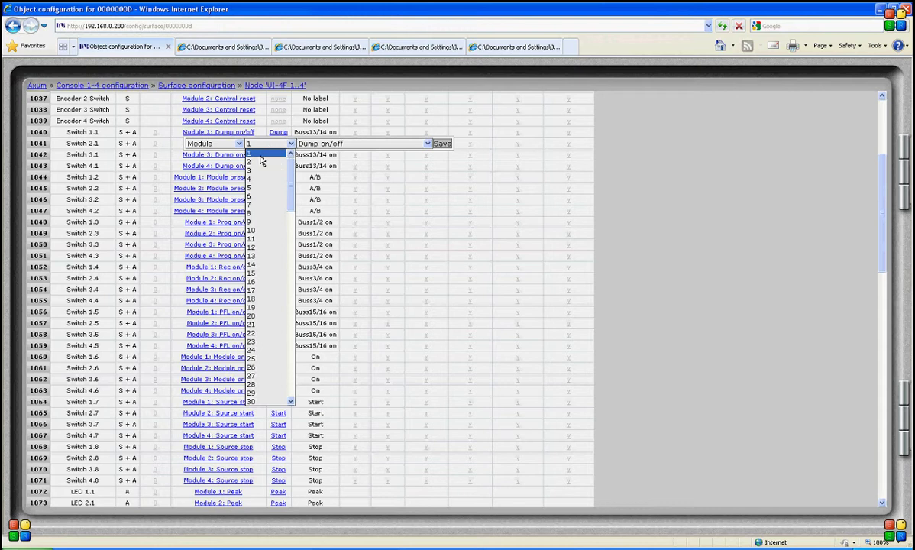
click(260, 160)
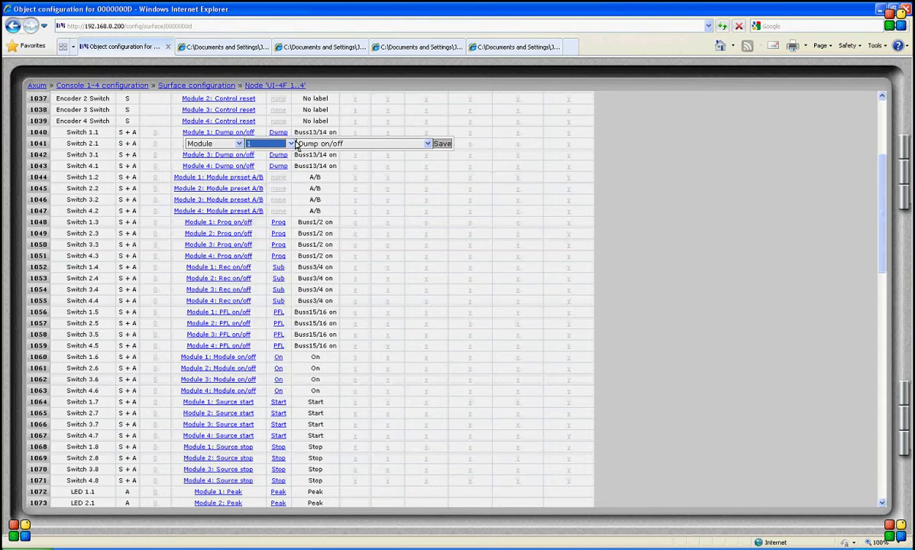
- Examine the module functions available for Switch 1.1, from the module presets through source, EQ, fader and buss functions to OnAir
click(428, 144)
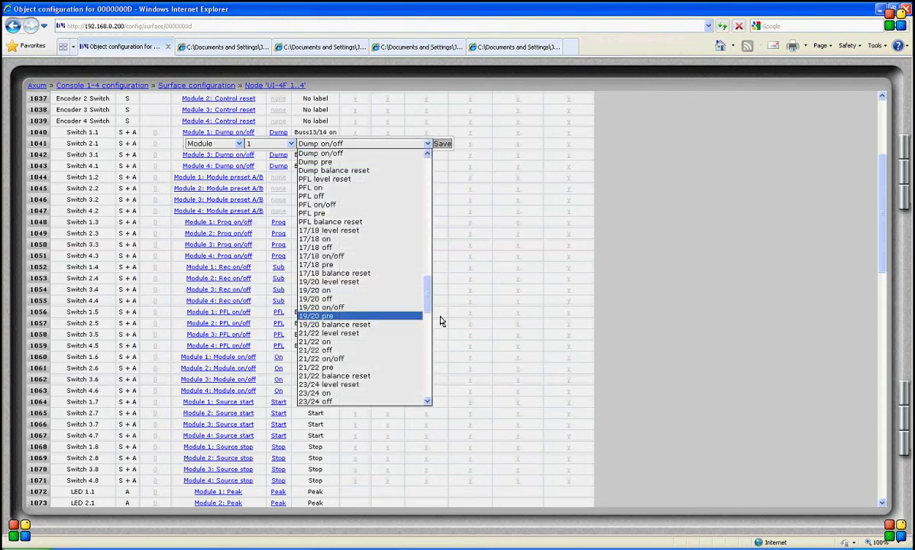
drag(428, 284, 418, 180)
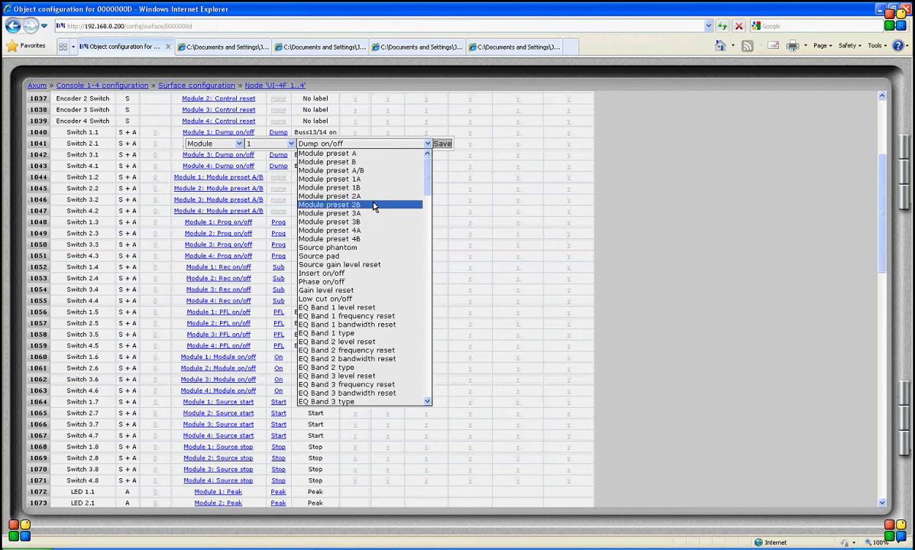
scroll(371, 201, down, 2)
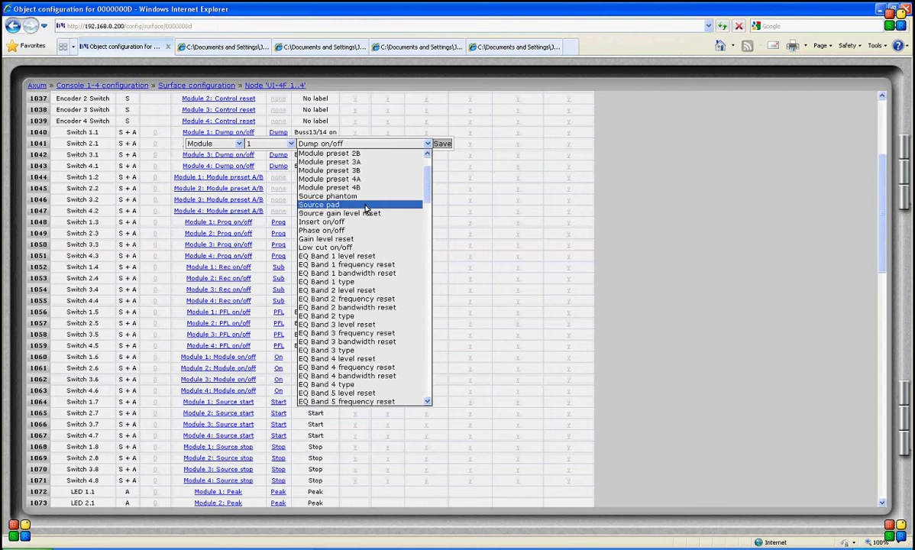
scroll(365, 203, down, 1)
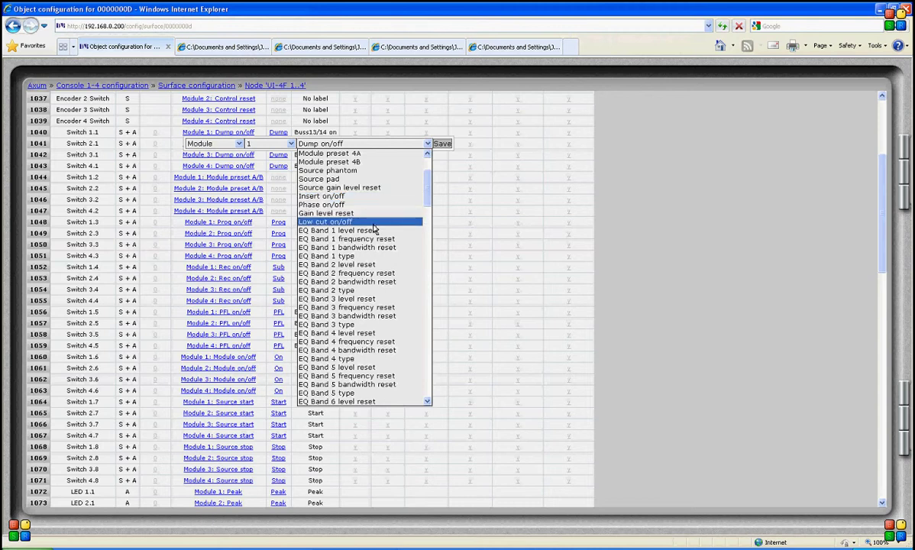
scroll(374, 226, down, 2)
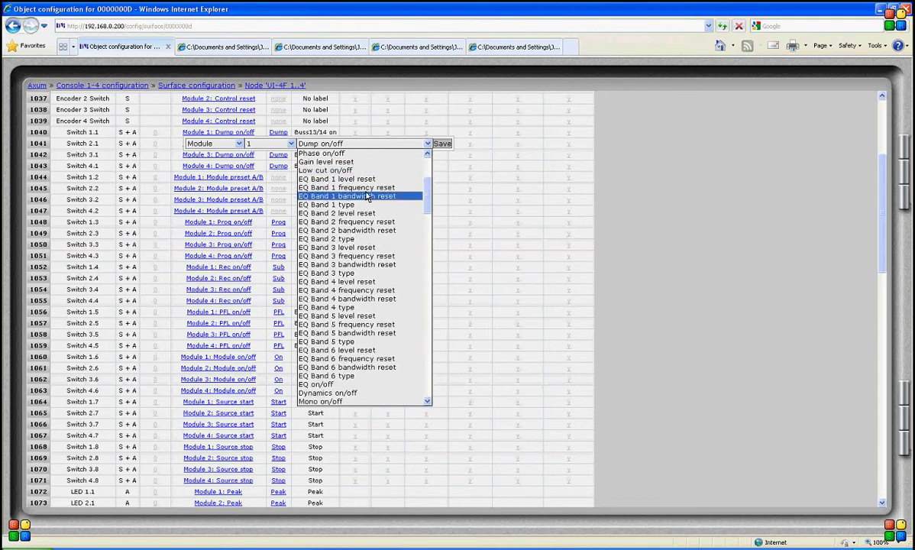
scroll(351, 359, down, 3)
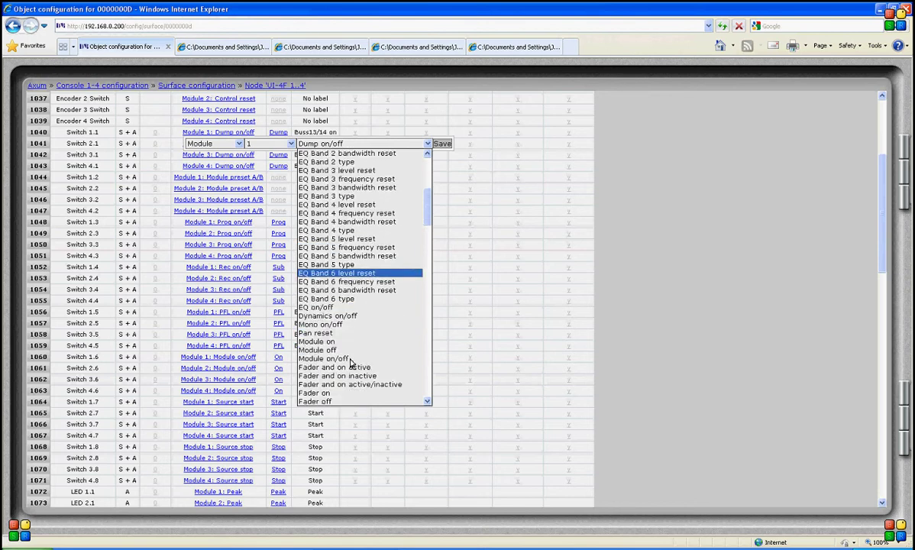
scroll(351, 363, down, 1)
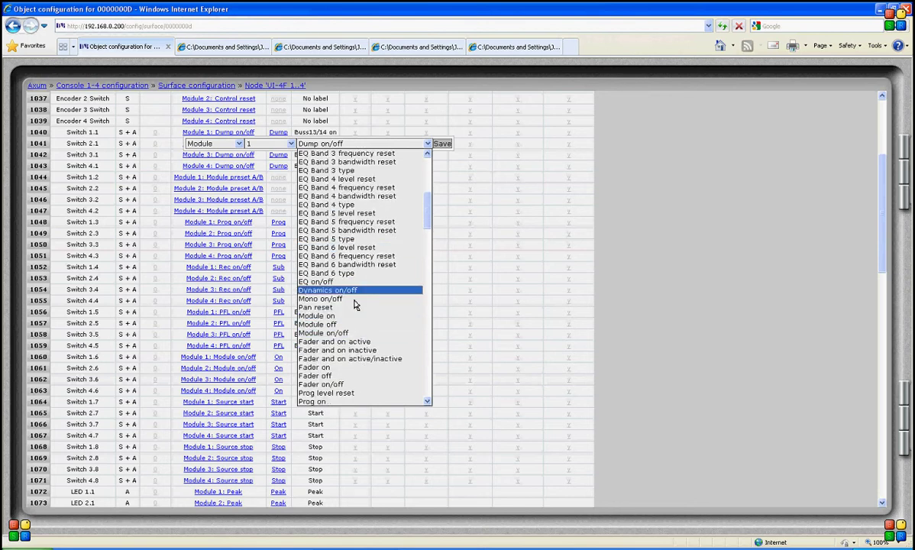
scroll(355, 319, down, 3)
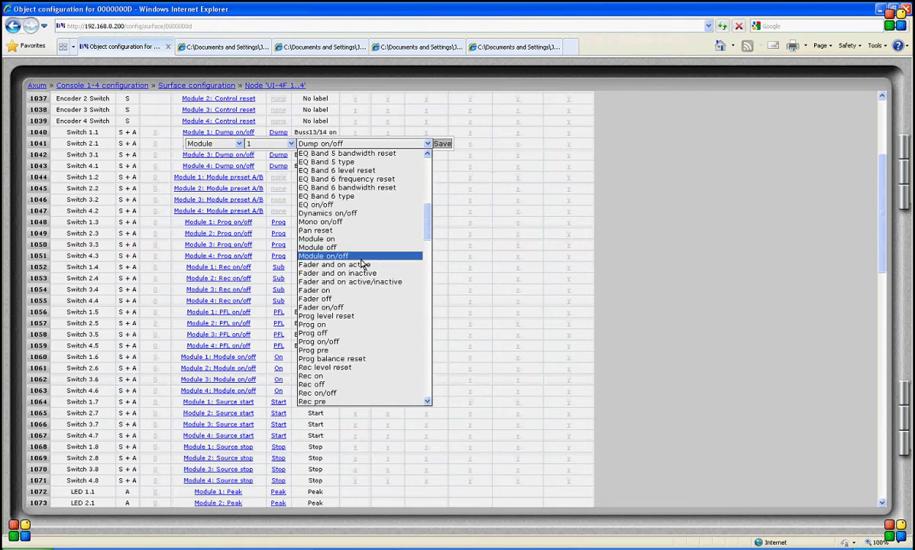
scroll(362, 263, down, 3)
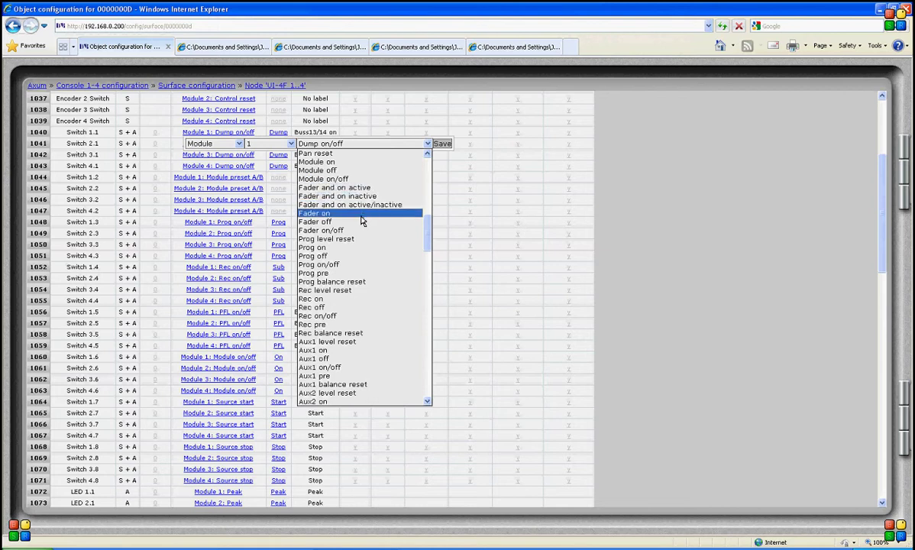
scroll(364, 241, down, 2)
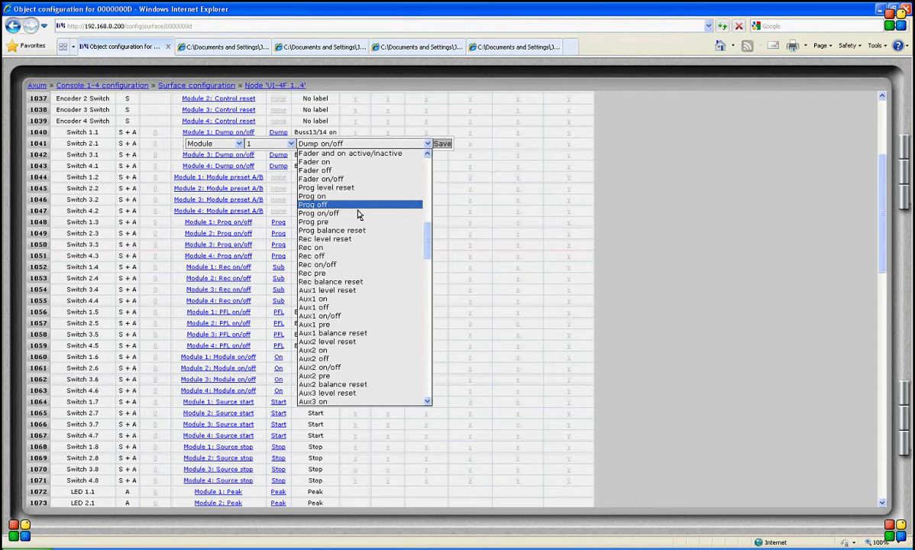
scroll(358, 214, down, 1)
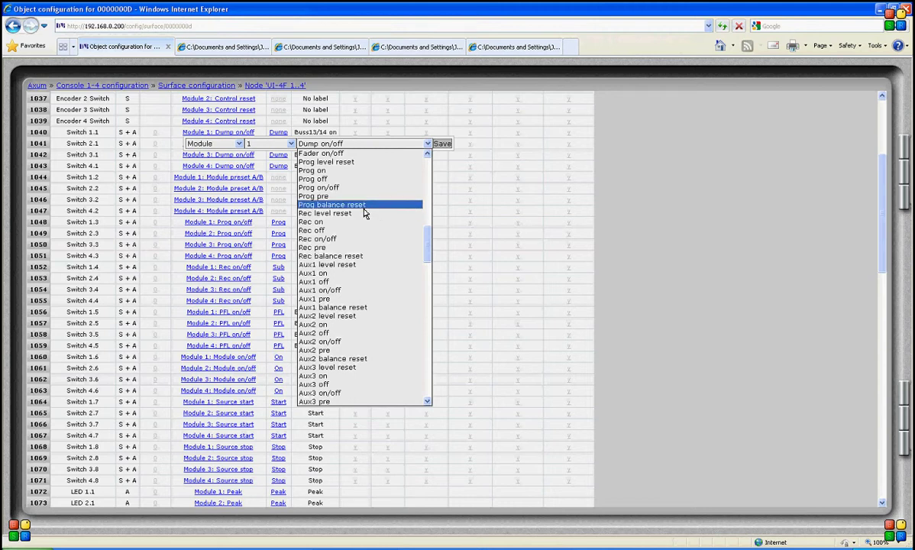
scroll(364, 213, down, 1)
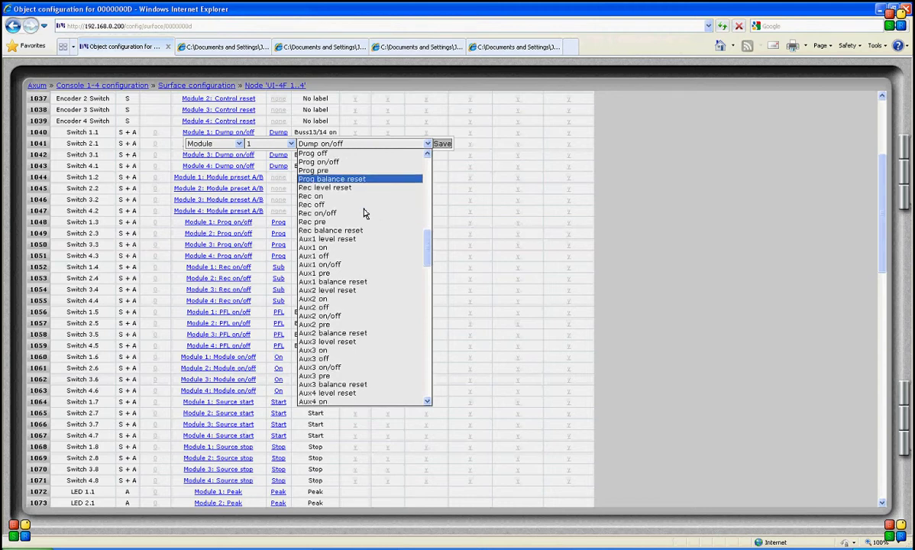
scroll(365, 214, down, 11)
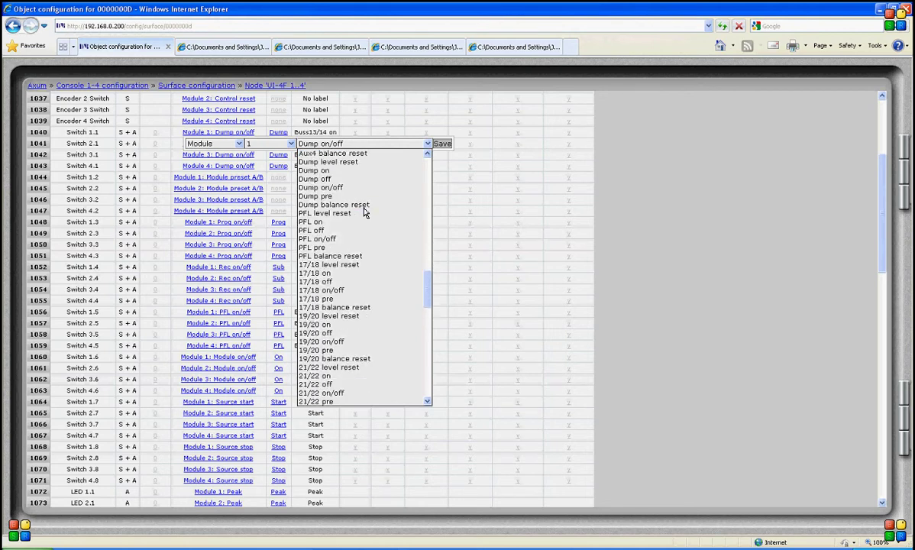
scroll(365, 213, down, 14)
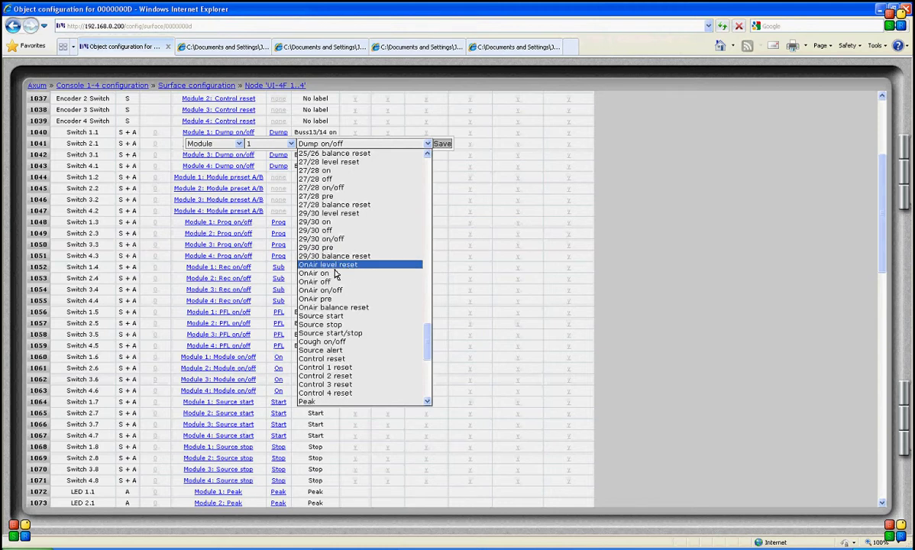
- Examine the remaining module functions, from source start/stop and control resets through routing presets and talkbacks to Select 4
scroll(334, 273, down, 6)
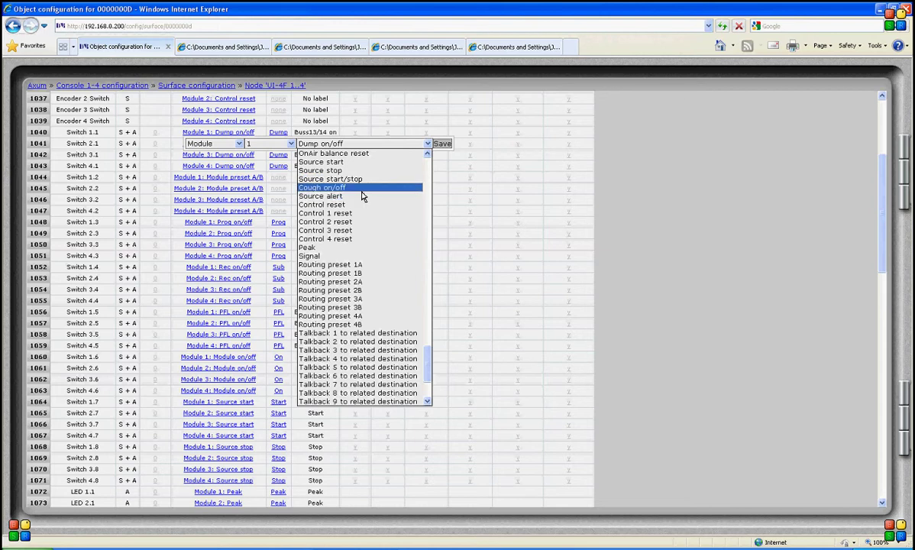
scroll(361, 192, down, 1)
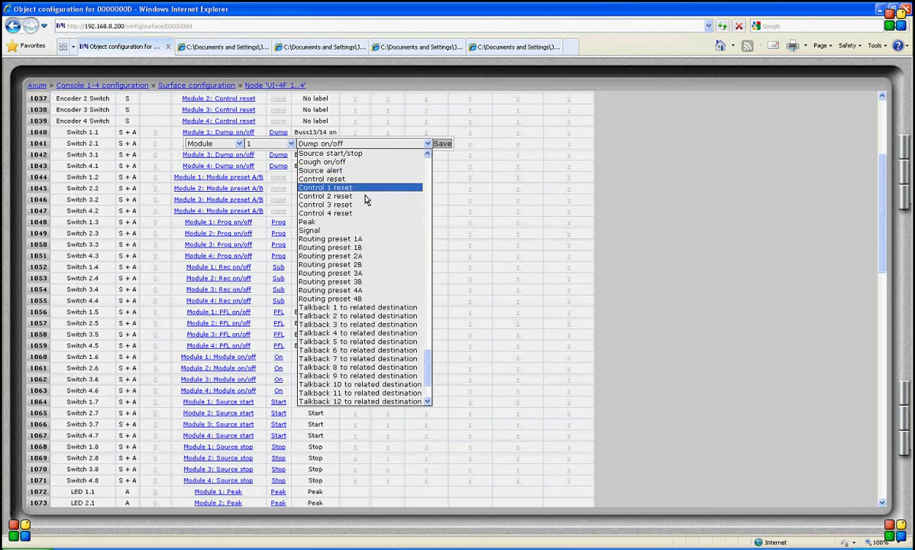
scroll(388, 246, down, 1)
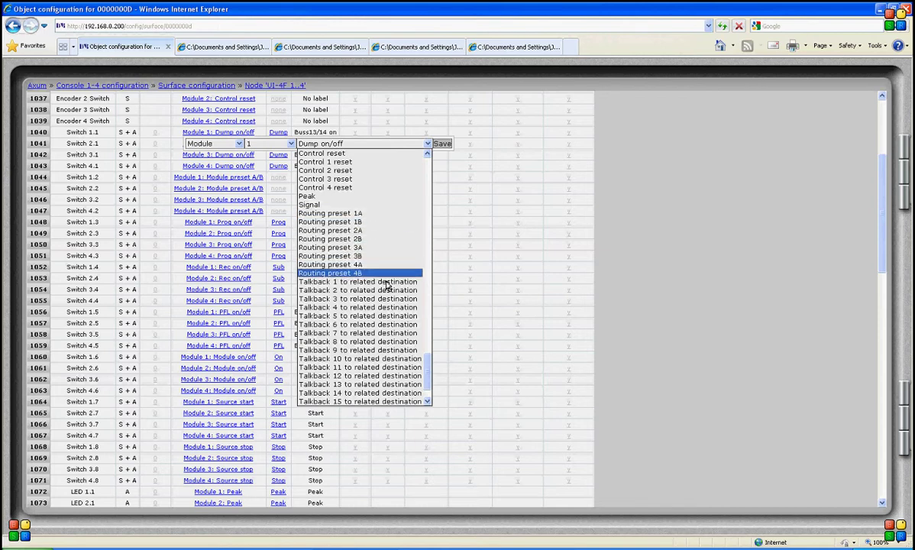
scroll(388, 286, down, 2)
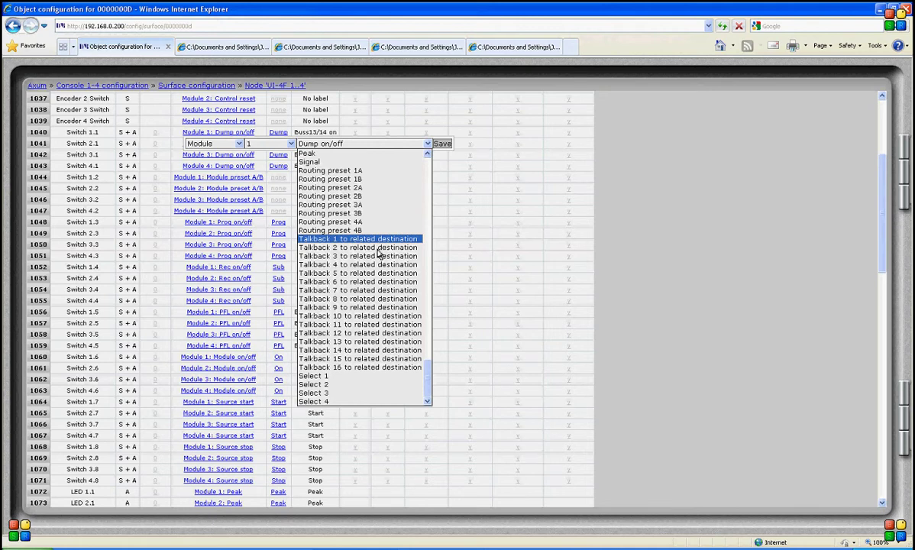
scroll(376, 304, up, 1)
scroll(375, 304, up, 3)
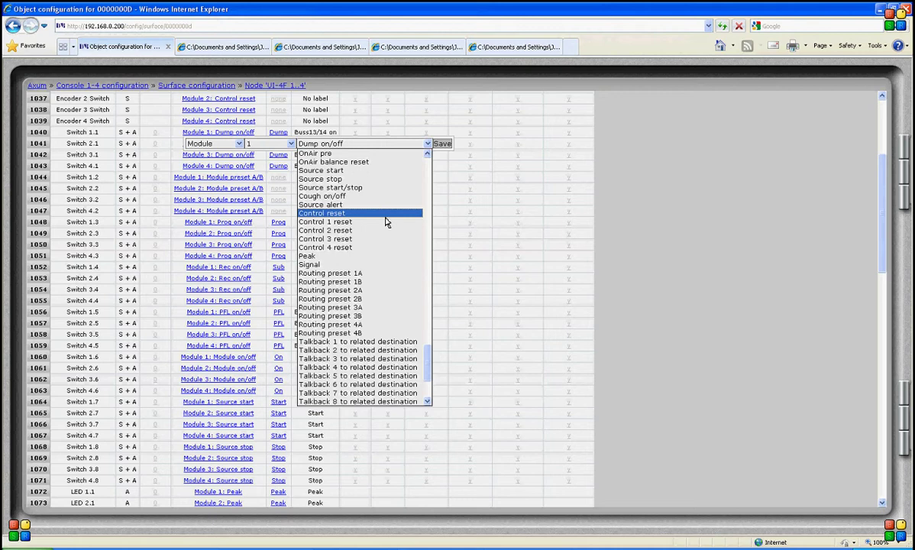
scroll(386, 223, down, 4)
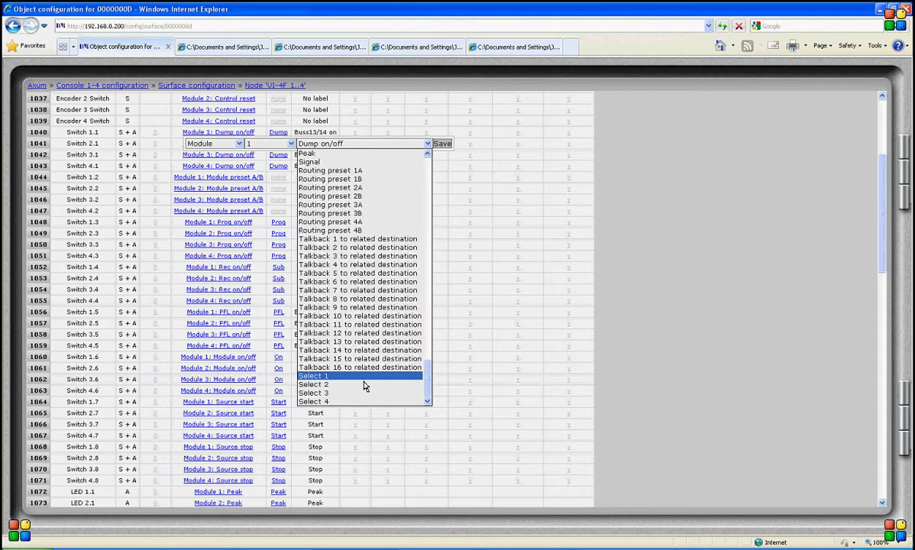
click(413, 145)
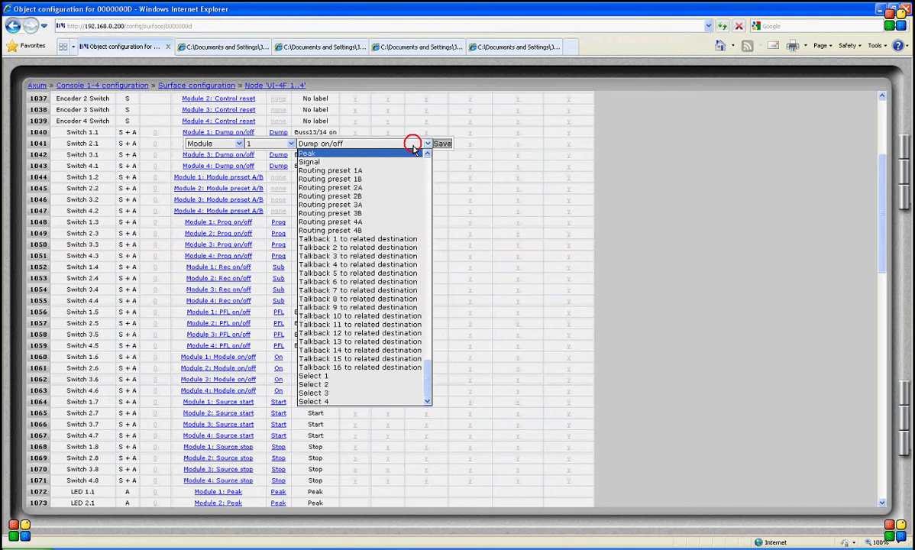
- Switch the function type to Buss with the Prog buss and examine the functions it offers
click(241, 144)
click(222, 170)
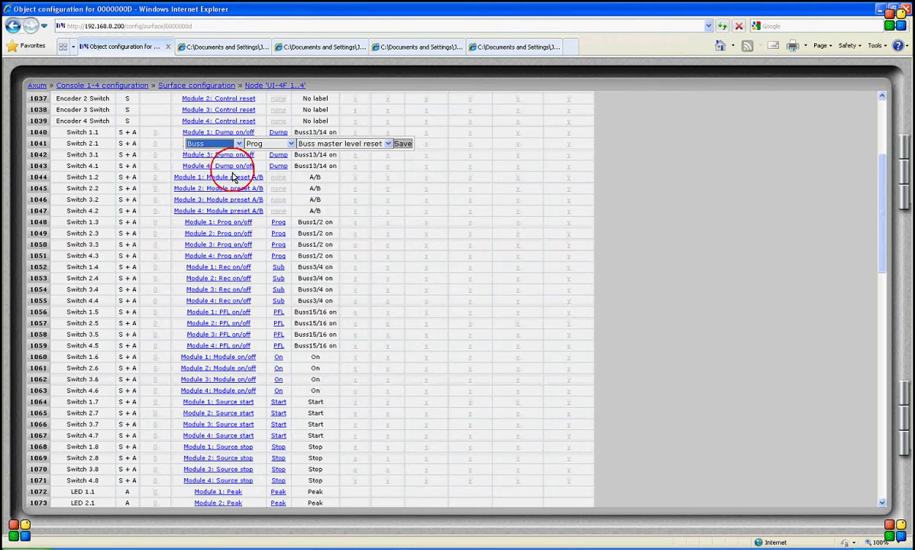
click(291, 144)
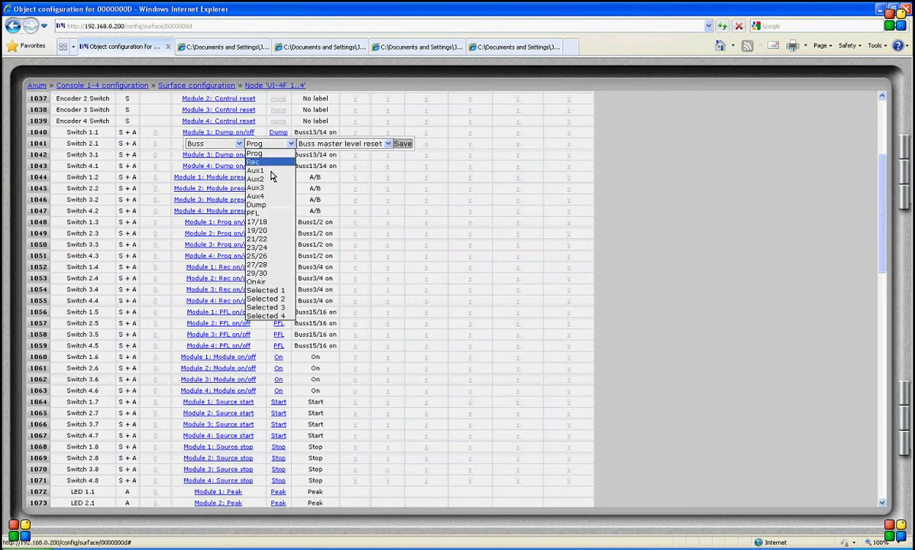
click(256, 154)
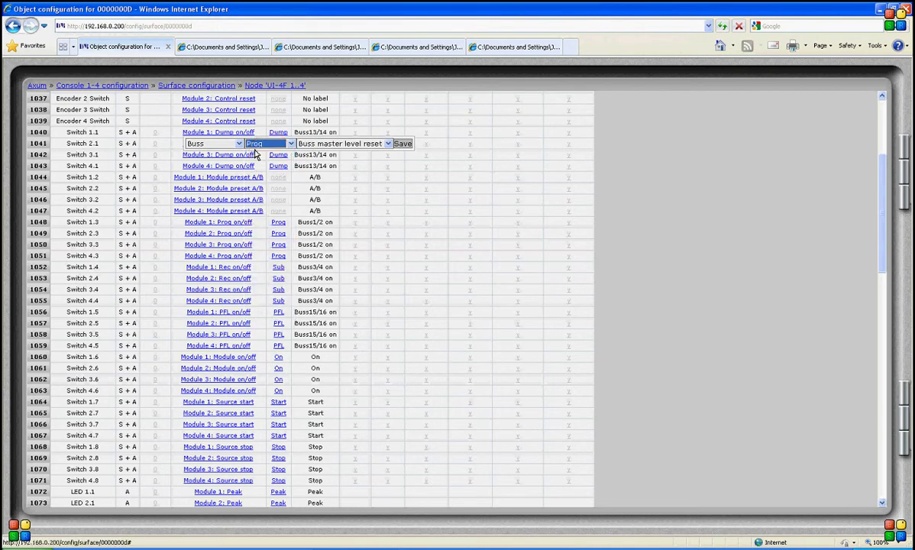
click(346, 144)
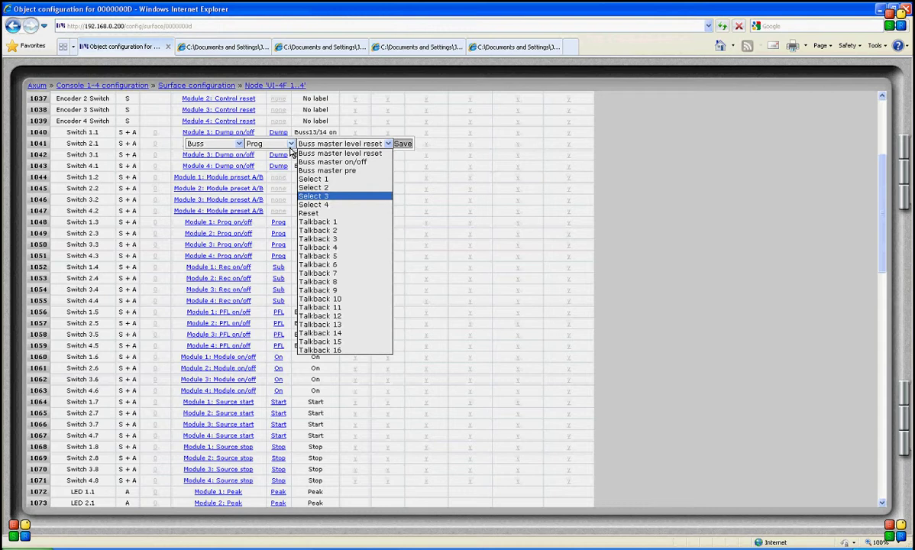
- Switch the function type to Monitor buss with the CRM buss and examine its functions, from Prog on to the talkbacks
click(239, 145)
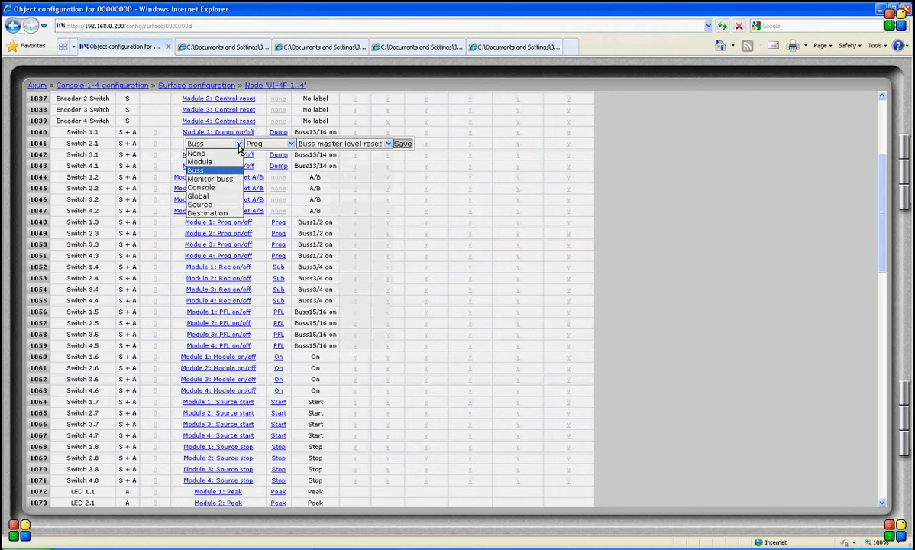
click(225, 178)
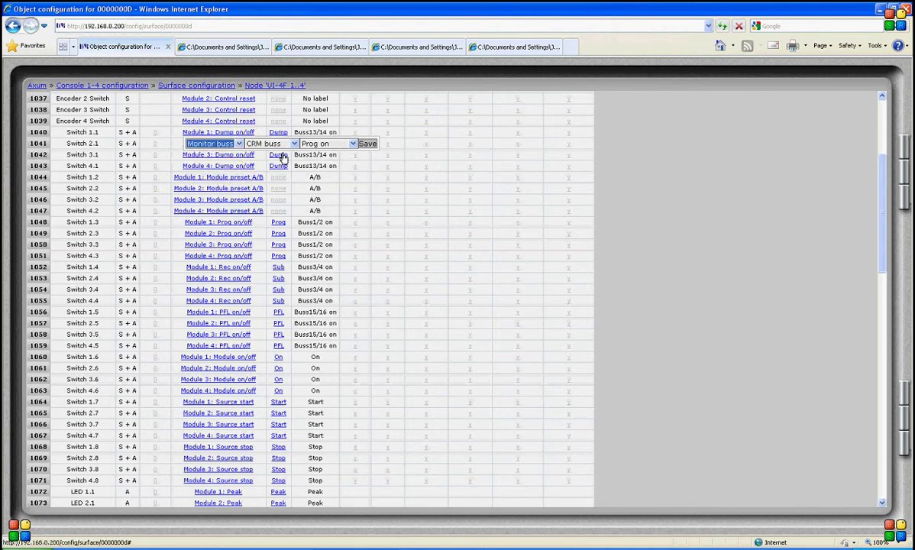
click(293, 145)
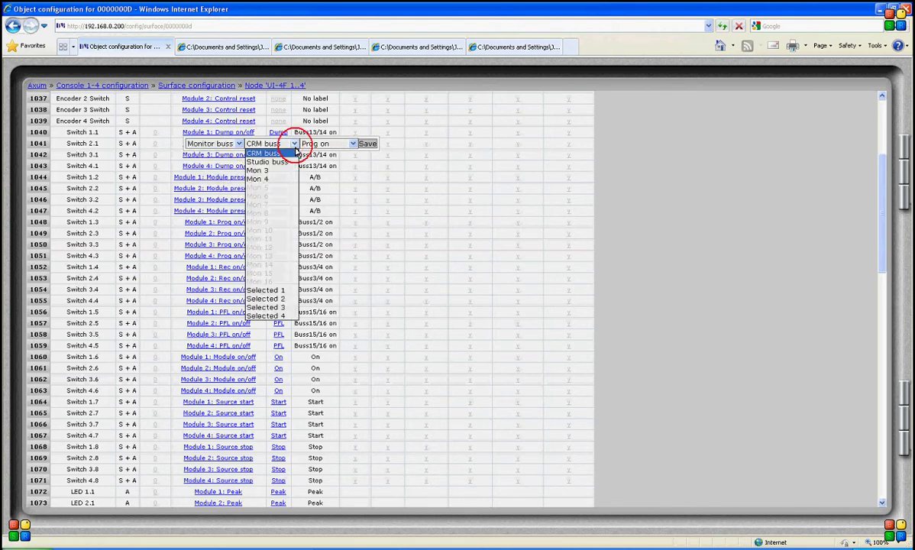
click(263, 145)
click(328, 143)
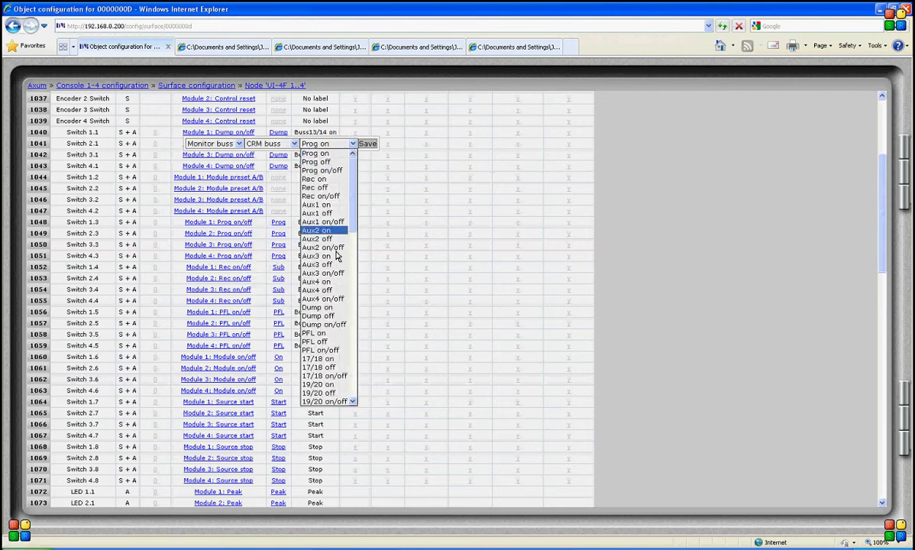
scroll(356, 202, down, 3)
scroll(353, 214, up, 3)
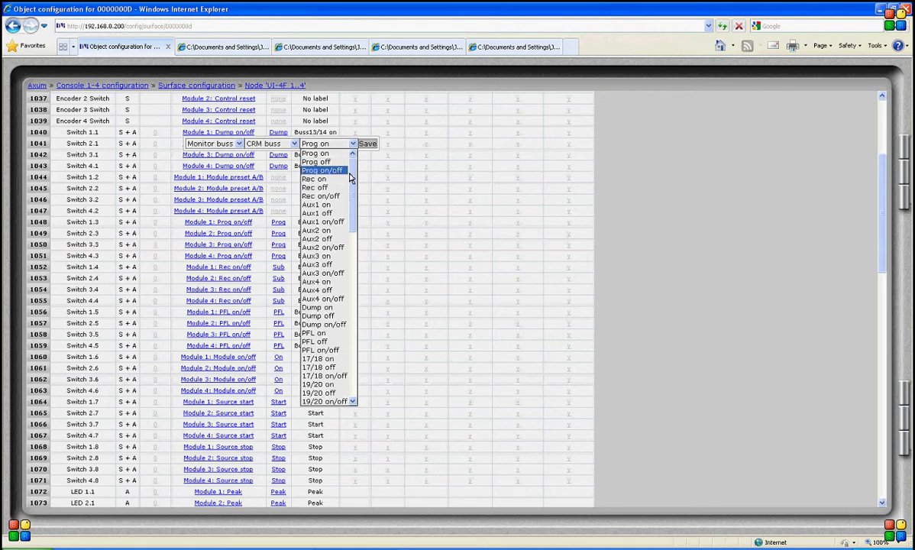
drag(350, 186, 351, 336)
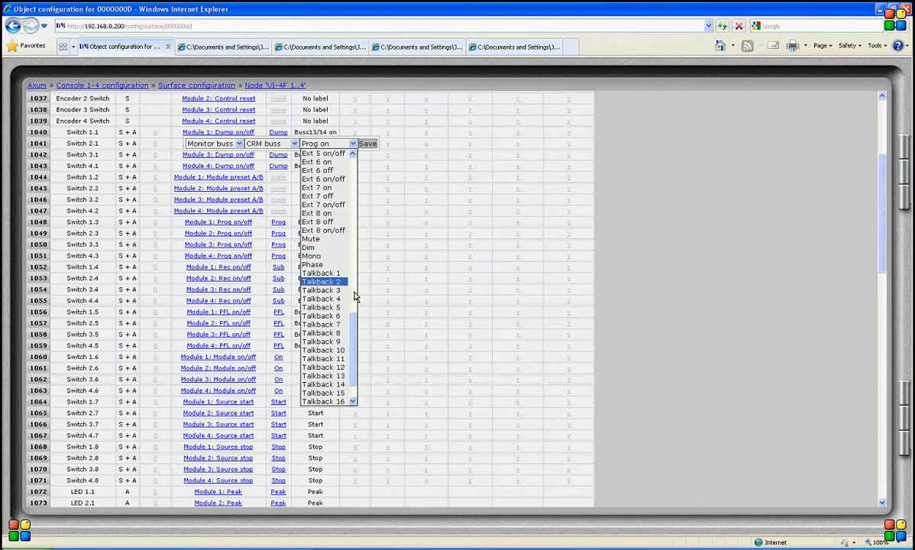
mouse_move(355, 327)
mouse_down()
mouse_move(358, 348)
mouse_move(358, 334)
mouse_up()
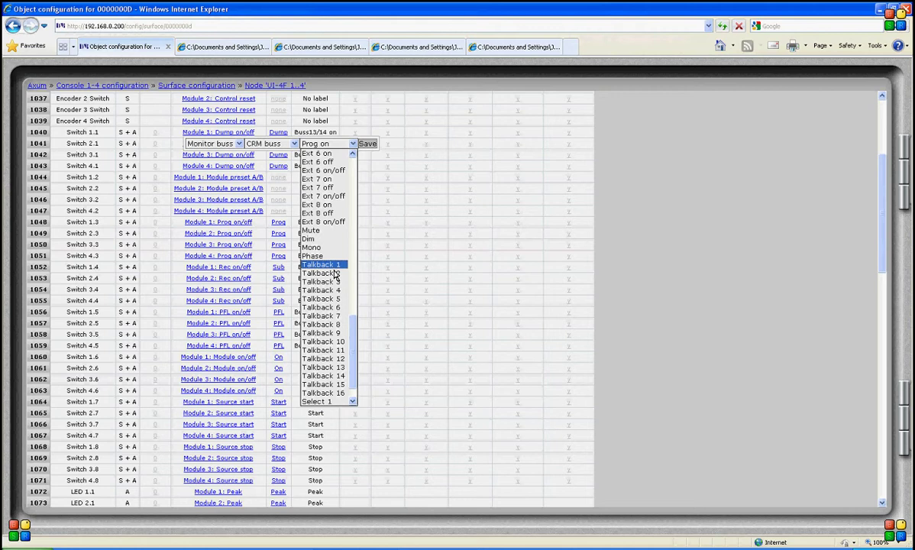
- Set the switch's function type to Console with console number 1
click(239, 144)
click(214, 188)
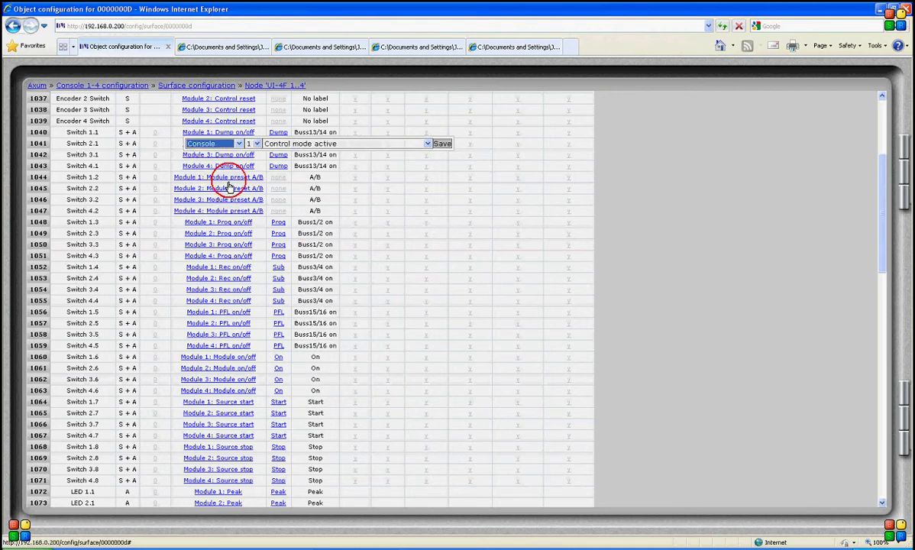
click(258, 145)
click(257, 145)
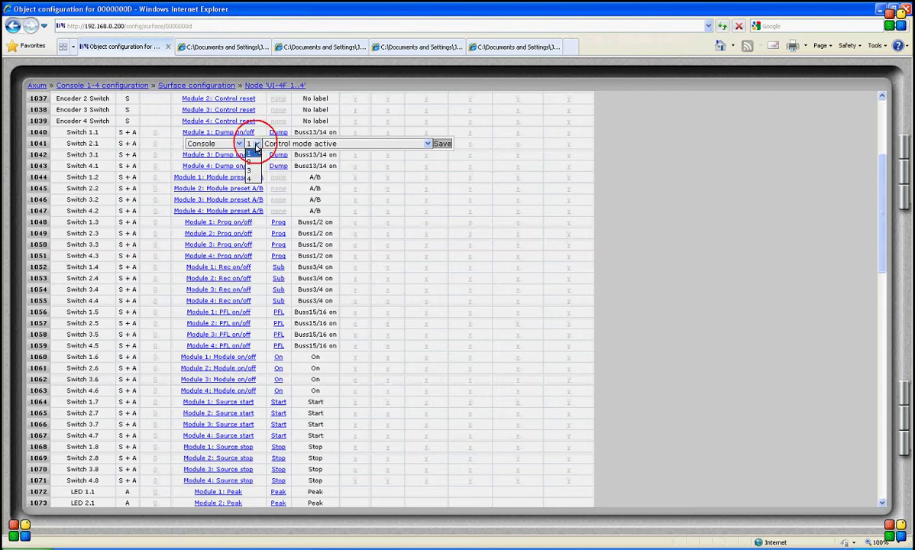
click(253, 155)
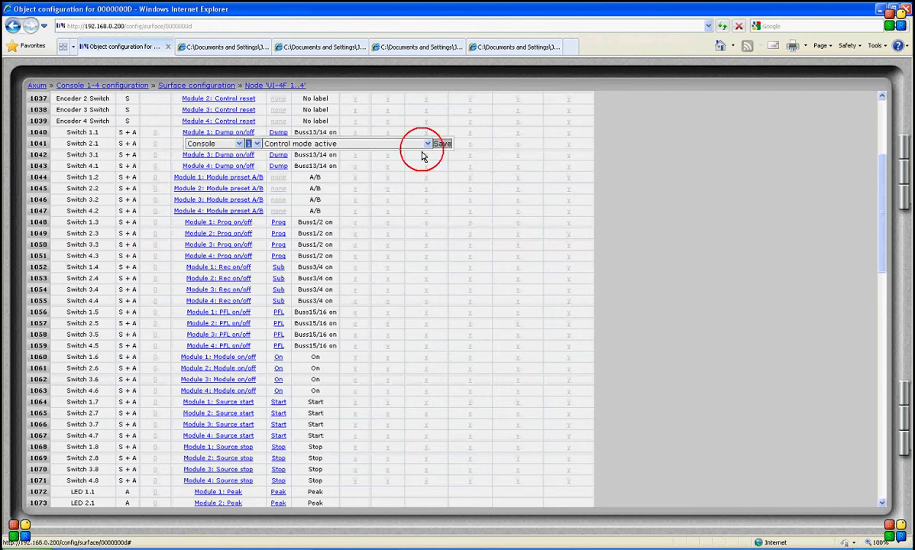
- Examine the console functions, from the control modes through the master control modes to Program end time enable
click(426, 144)
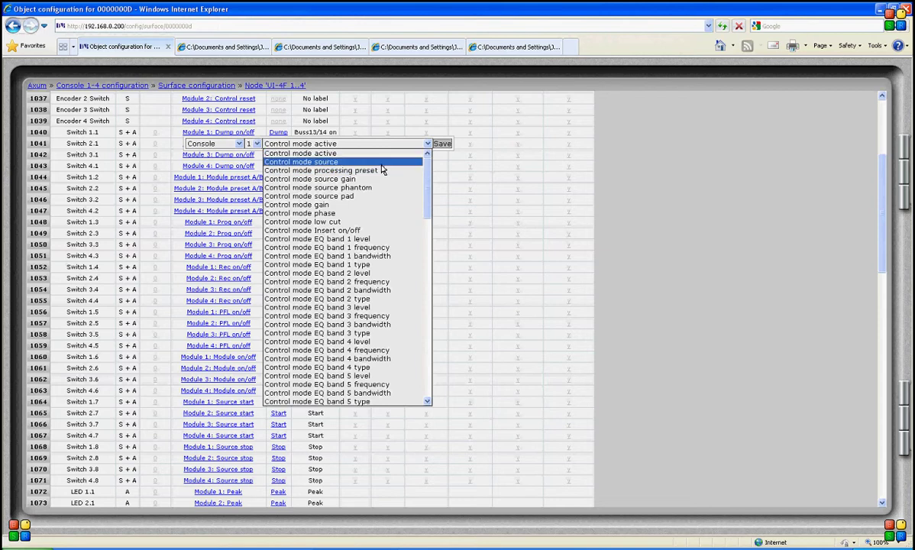
click(426, 167)
mouse_move(426, 166)
mouse_down()
mouse_move(427, 345)
mouse_move(424, 161)
mouse_up()
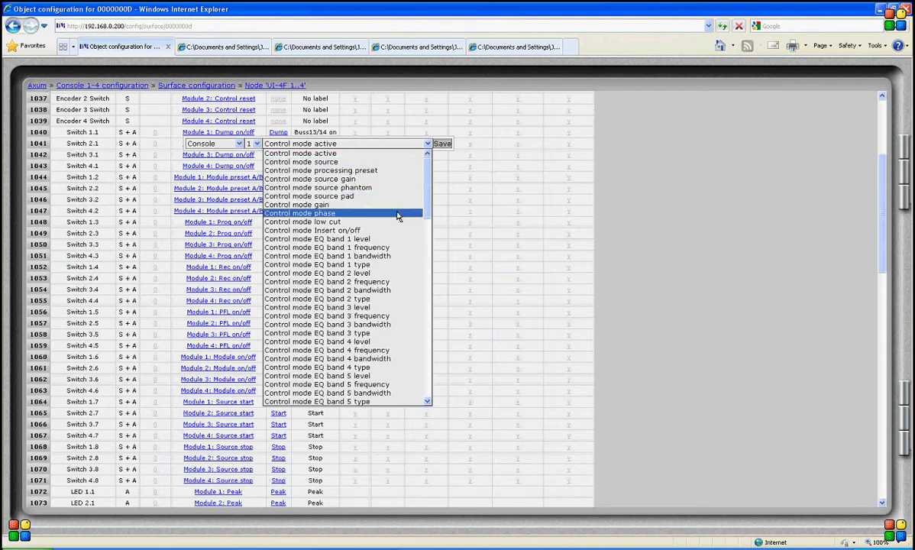
drag(429, 197, 423, 341)
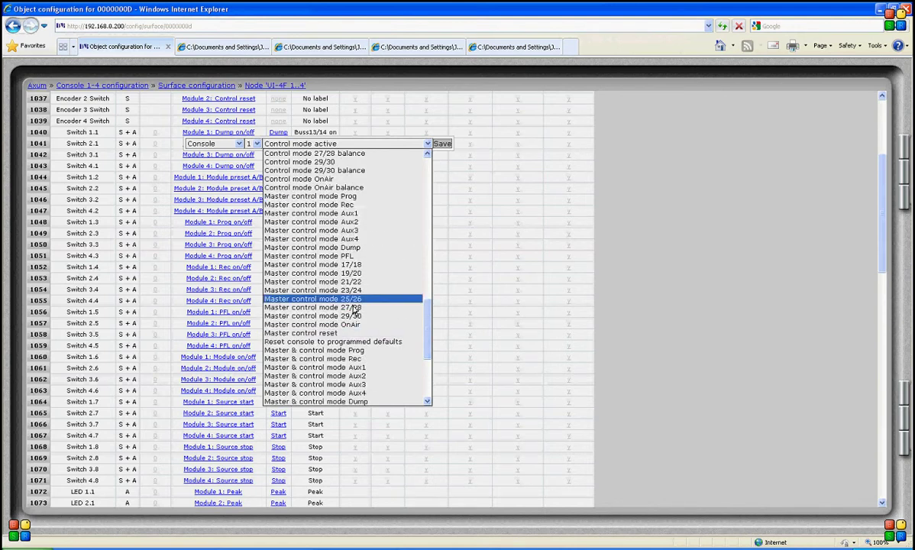
scroll(354, 309, down, 1)
scroll(352, 306, down, 3)
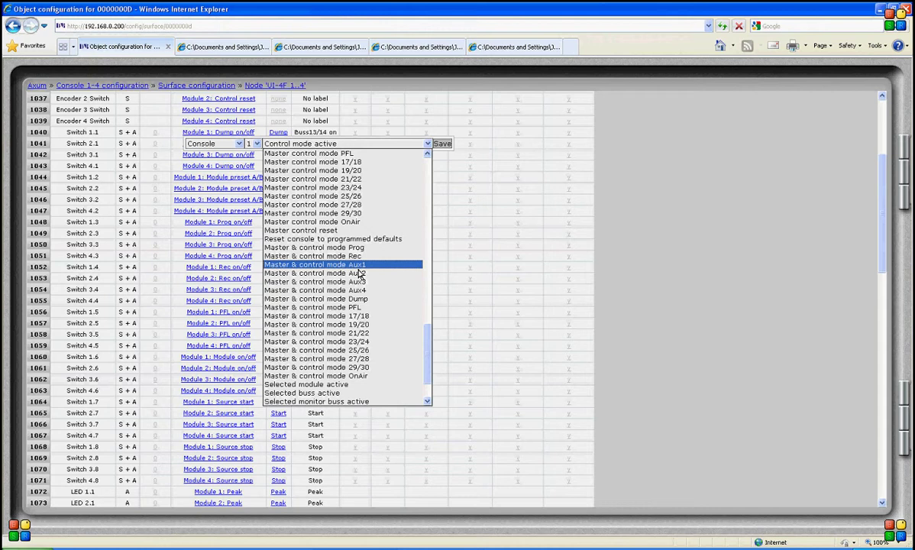
scroll(359, 273, down, 2)
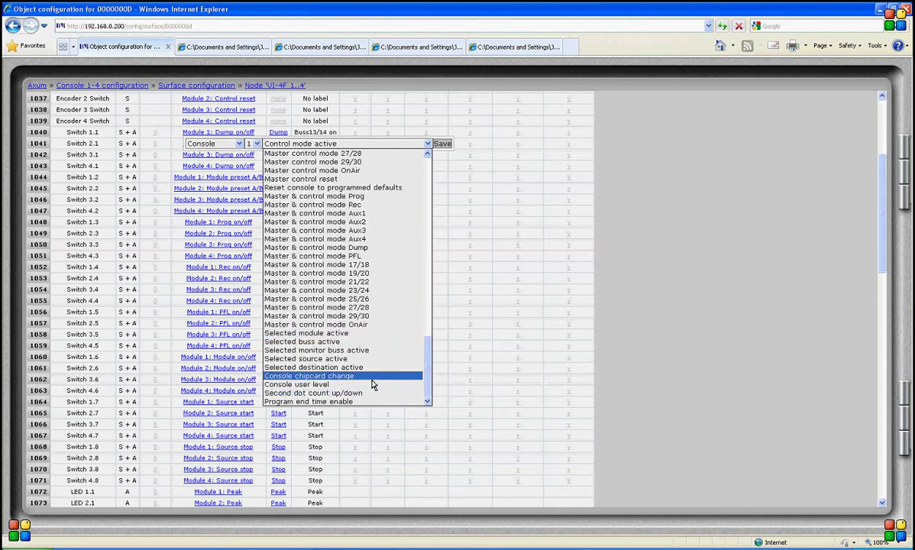
- Switch the function type to Global and examine its functions, from the redlights through the console presets to Initialization status
click(232, 145)
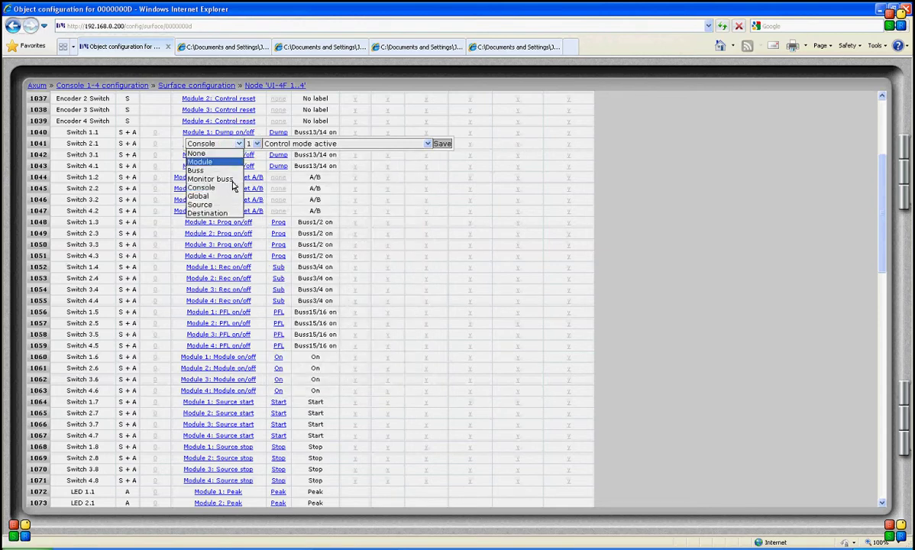
click(233, 199)
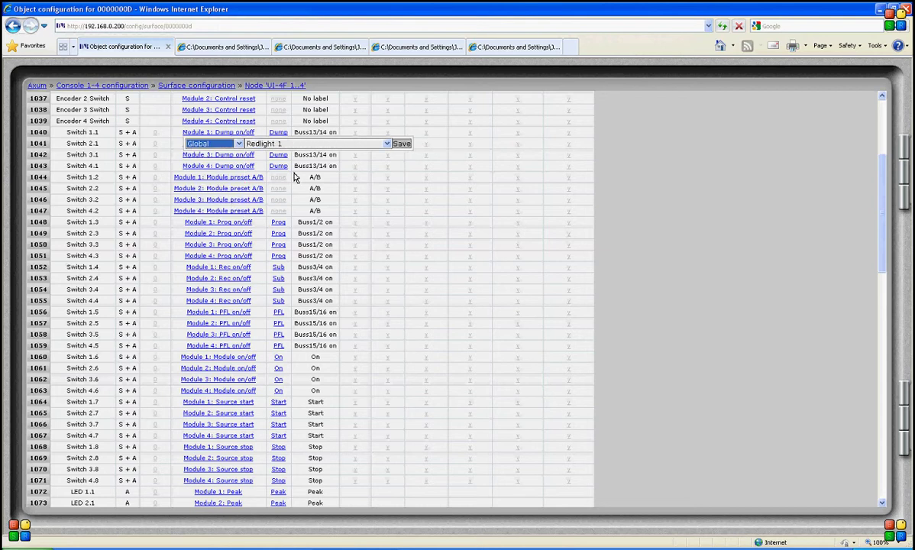
click(386, 143)
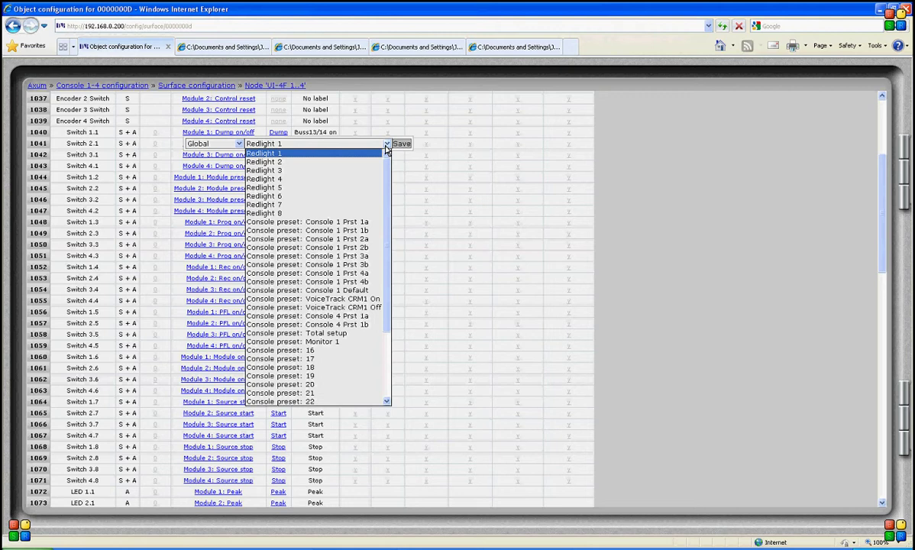
drag(387, 184, 386, 221)
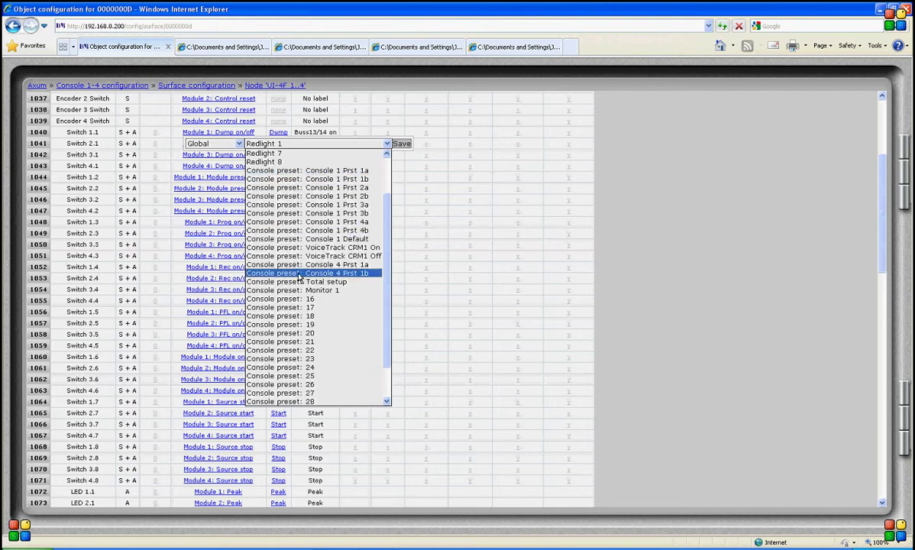
click(385, 227)
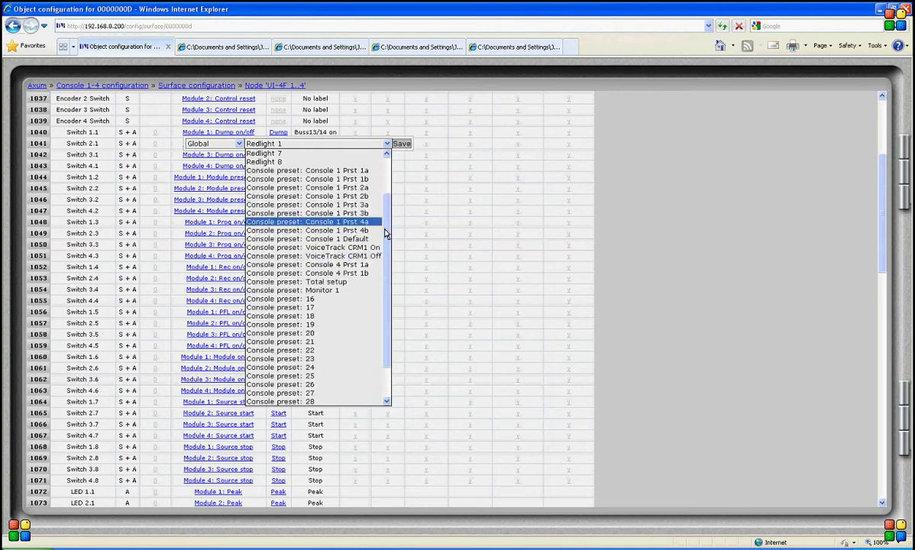
drag(387, 239, 387, 263)
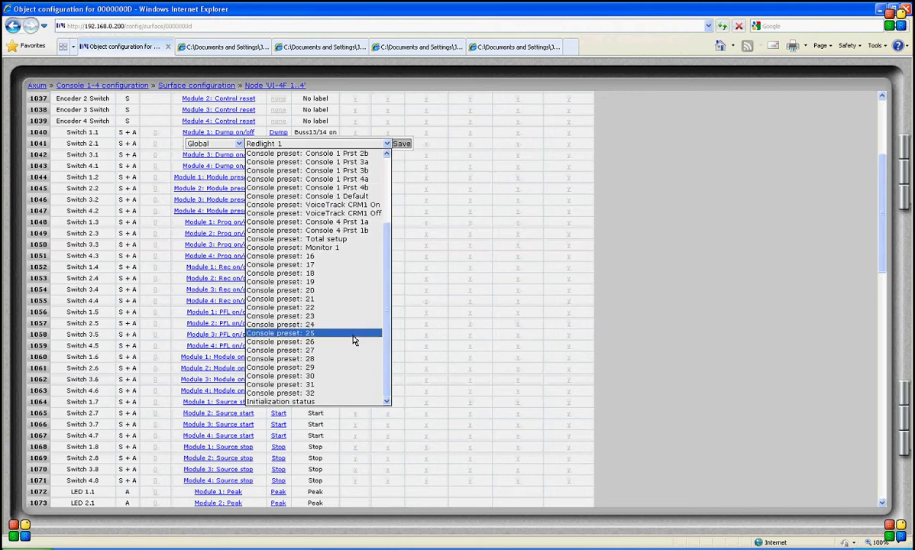
- Switch the function type to Source with DJ Mic, examine its functions and choose Phantom
click(239, 148)
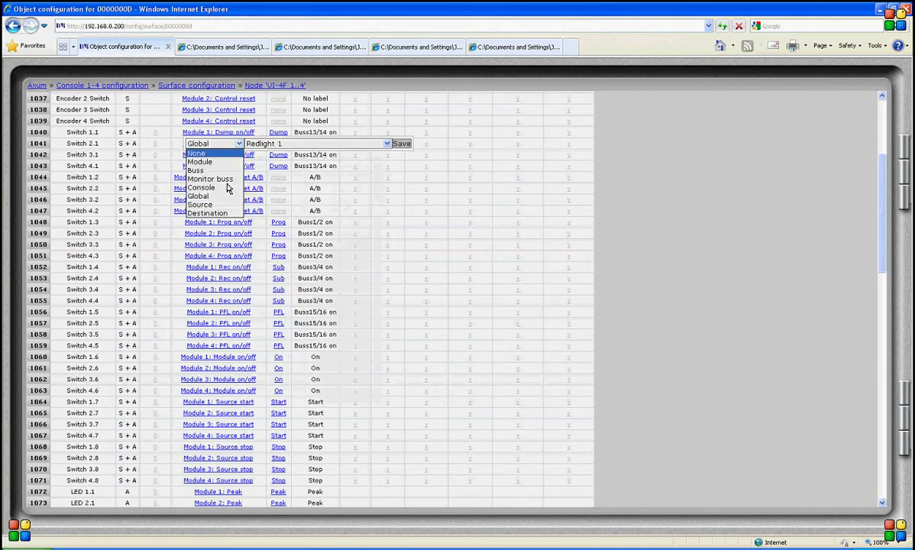
click(205, 204)
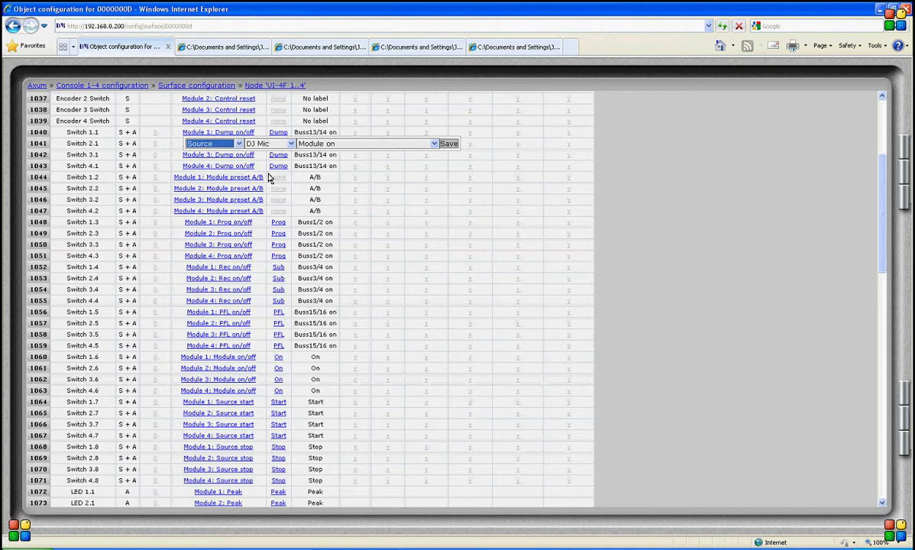
click(291, 143)
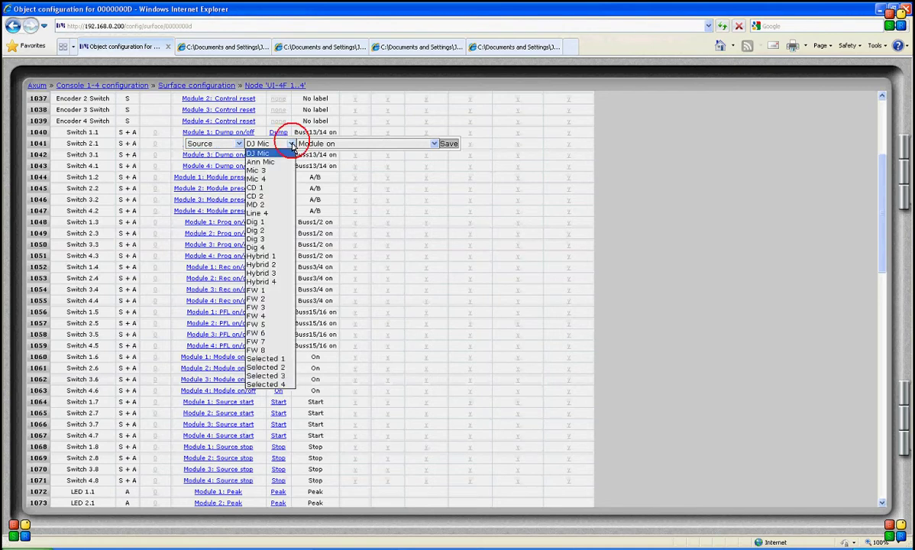
click(263, 152)
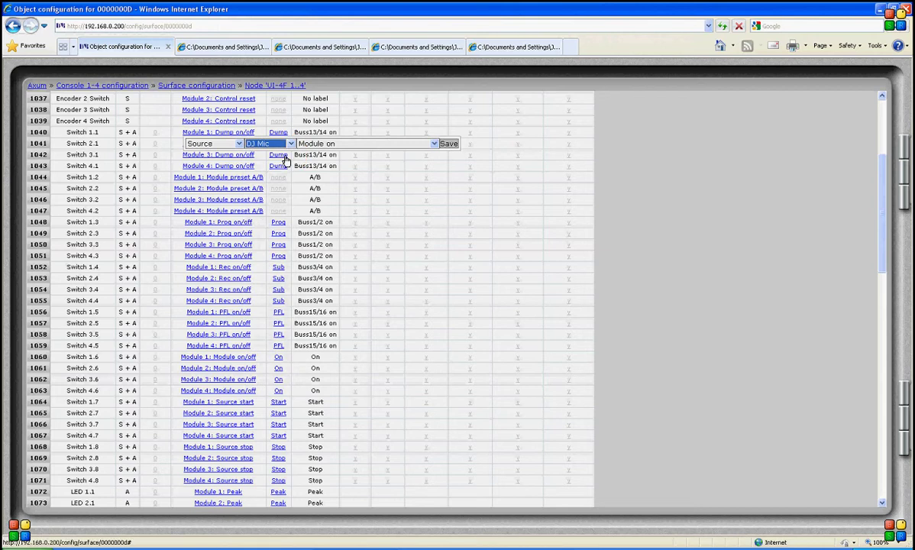
click(432, 144)
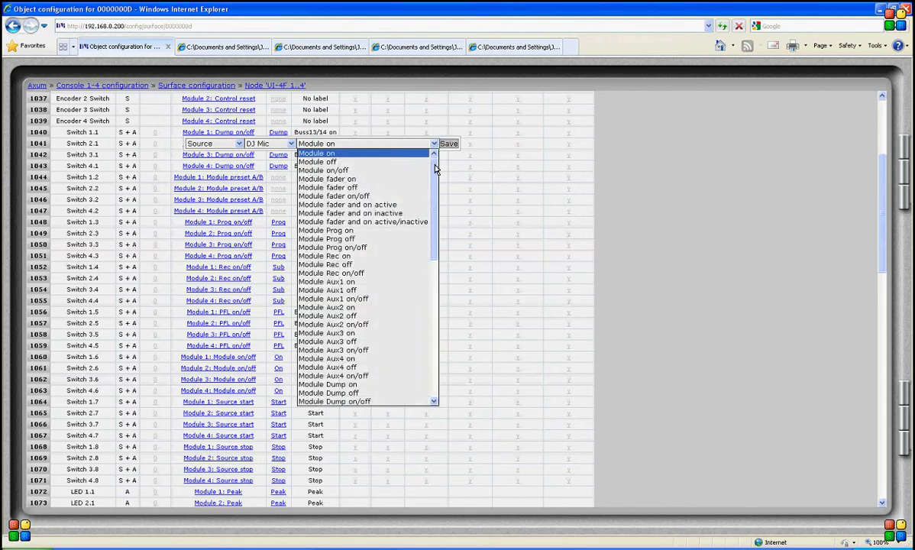
drag(433, 185, 435, 351)
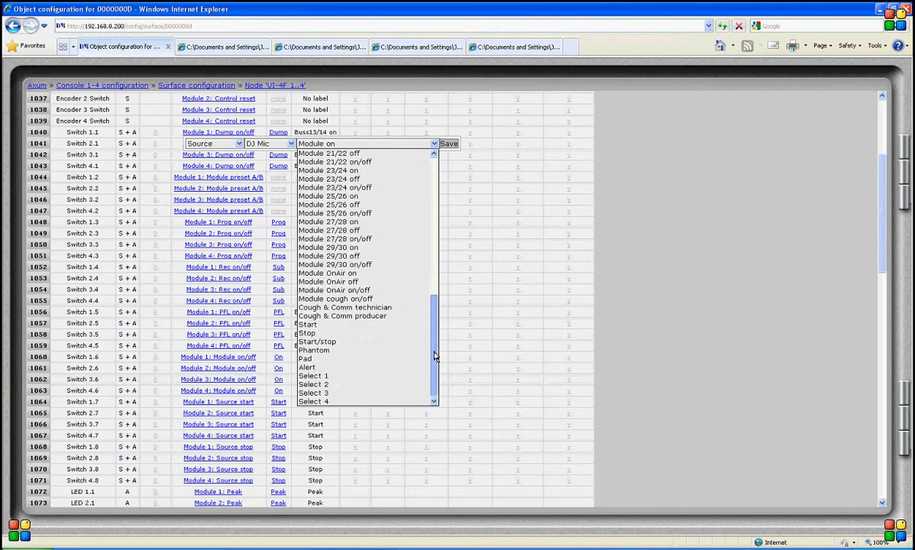
click(377, 351)
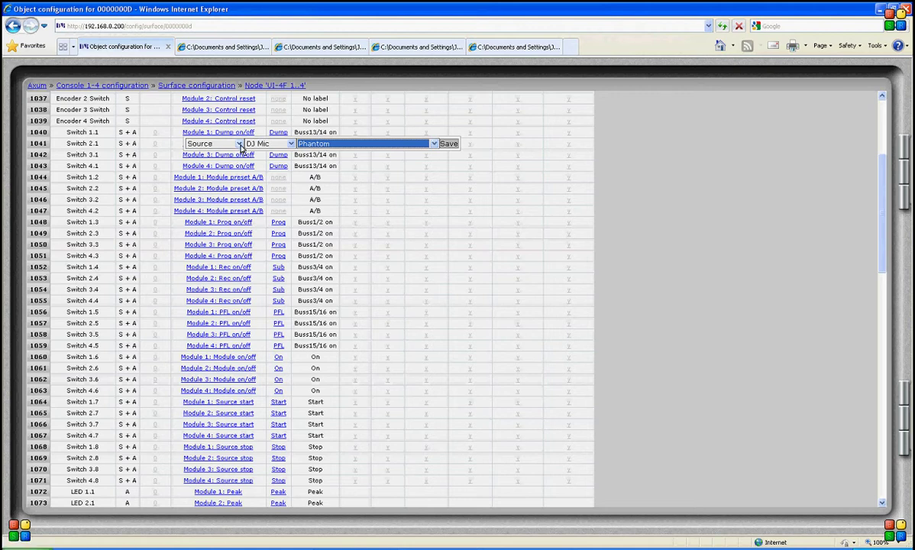
click(306, 144)
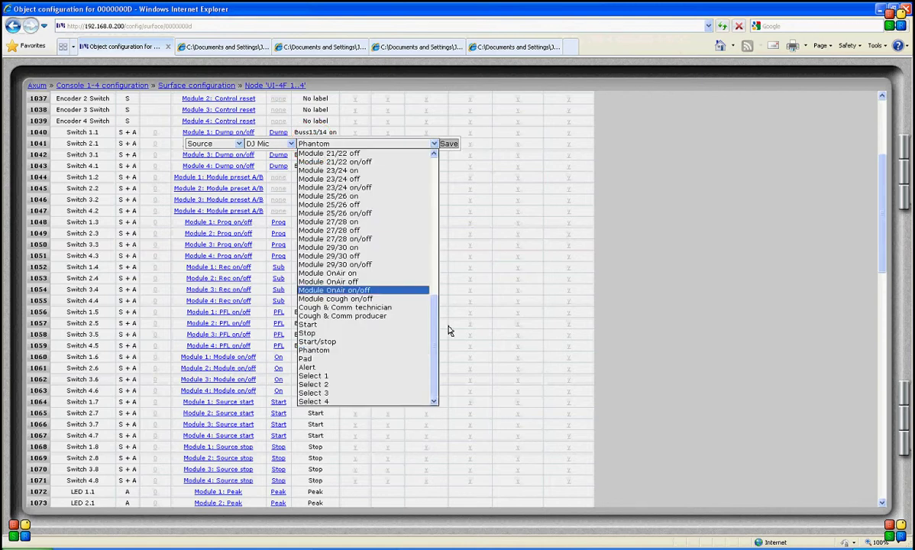
mouse_move(434, 333)
mouse_down()
mouse_move(435, 184)
mouse_move(435, 347)
mouse_up()
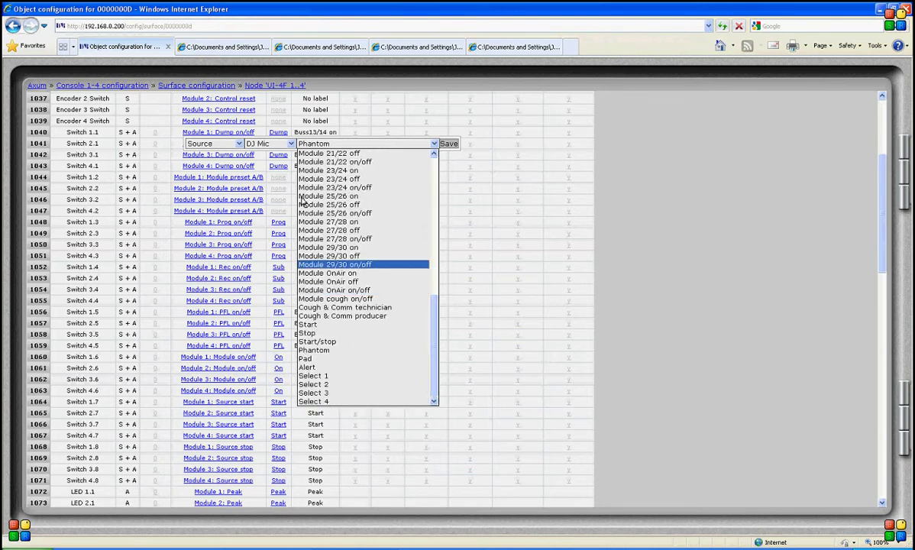
- Switch the function type to Destination with DAT, examine its mute, dim, mono, phase and talkback functions, and choose Dim
click(233, 144)
click(211, 214)
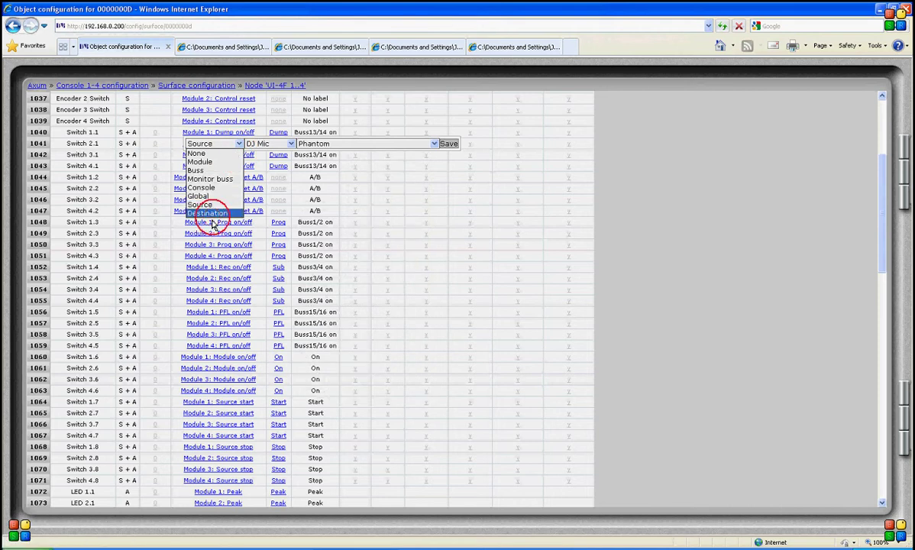
click(312, 145)
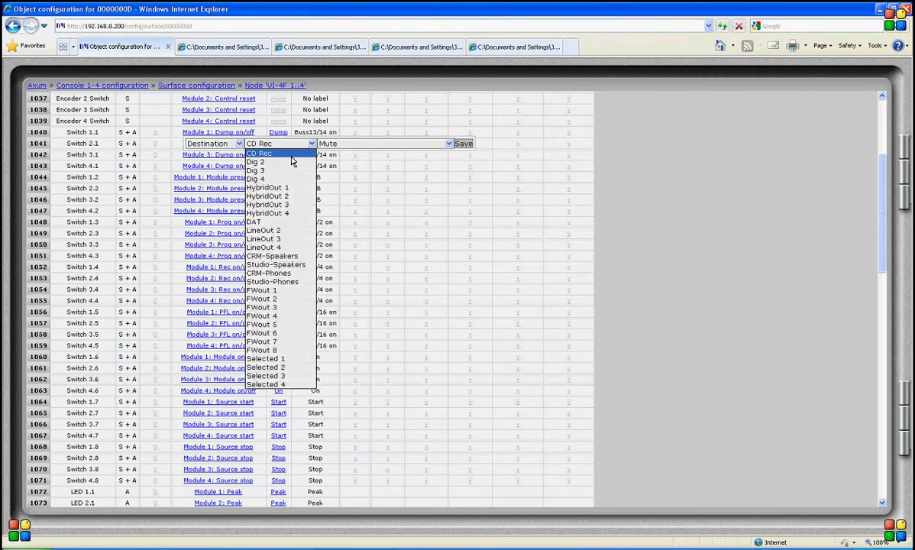
click(267, 222)
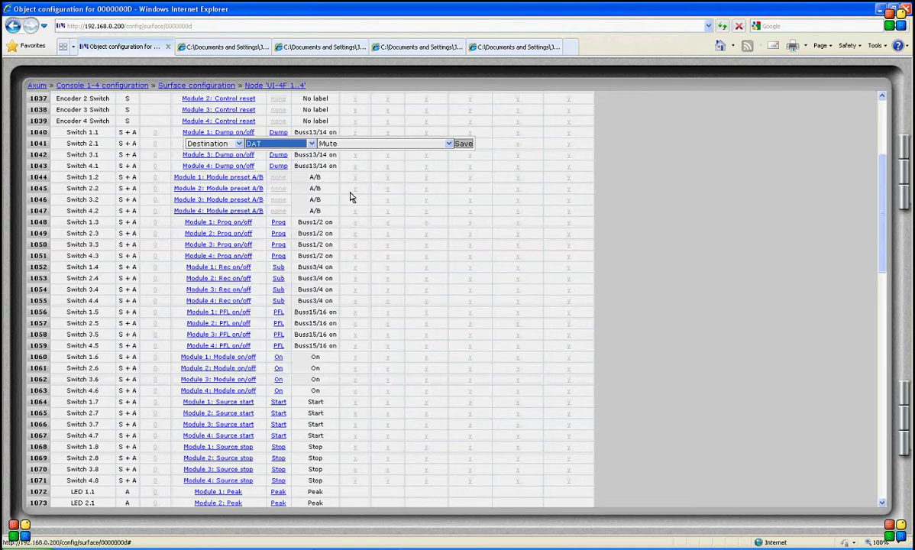
click(448, 144)
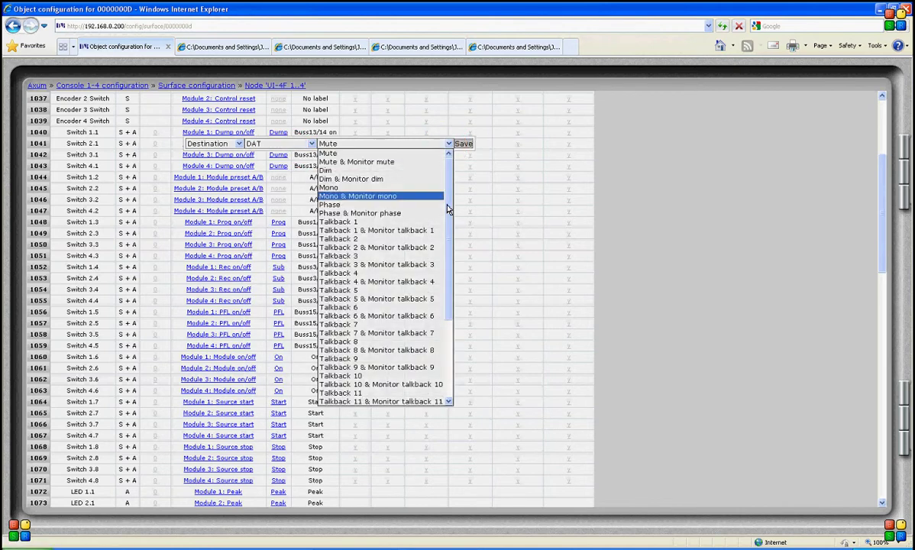
drag(448, 208, 453, 302)
scroll(412, 343, up, 5)
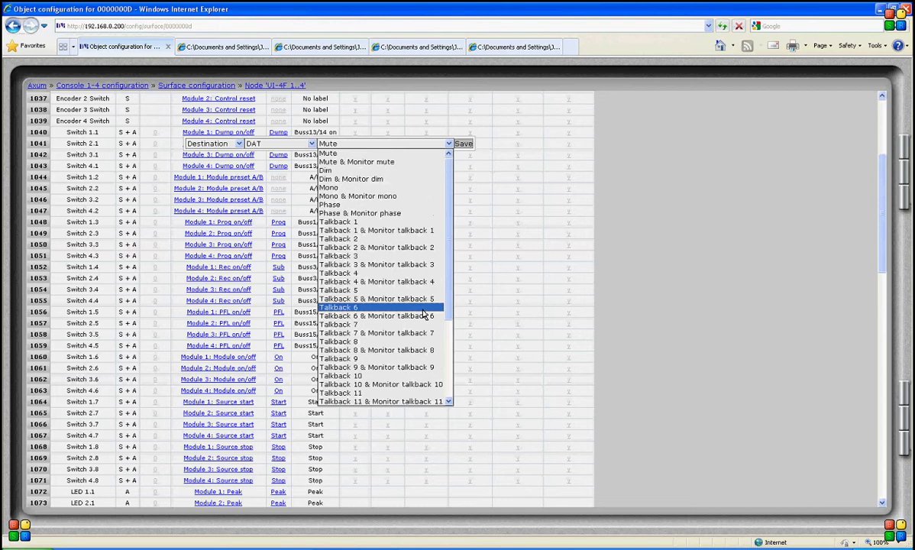
click(386, 154)
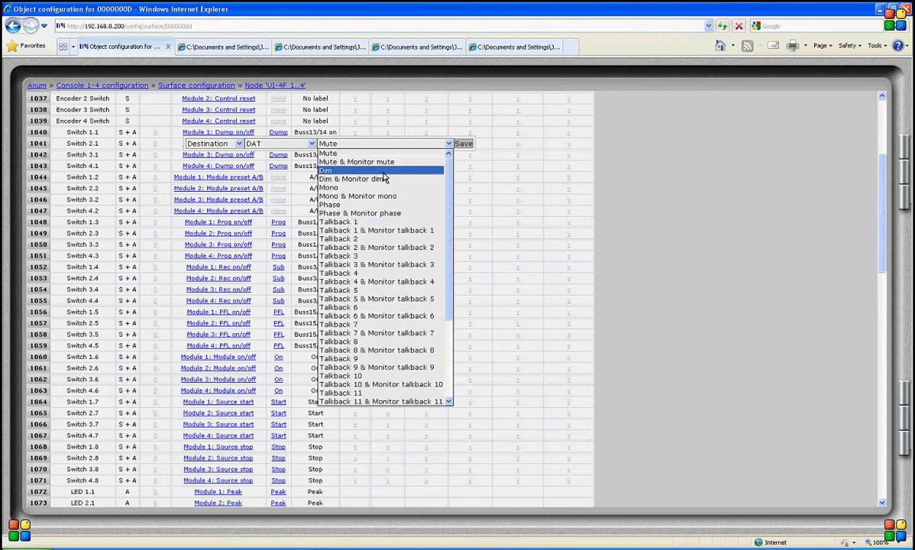
click(361, 169)
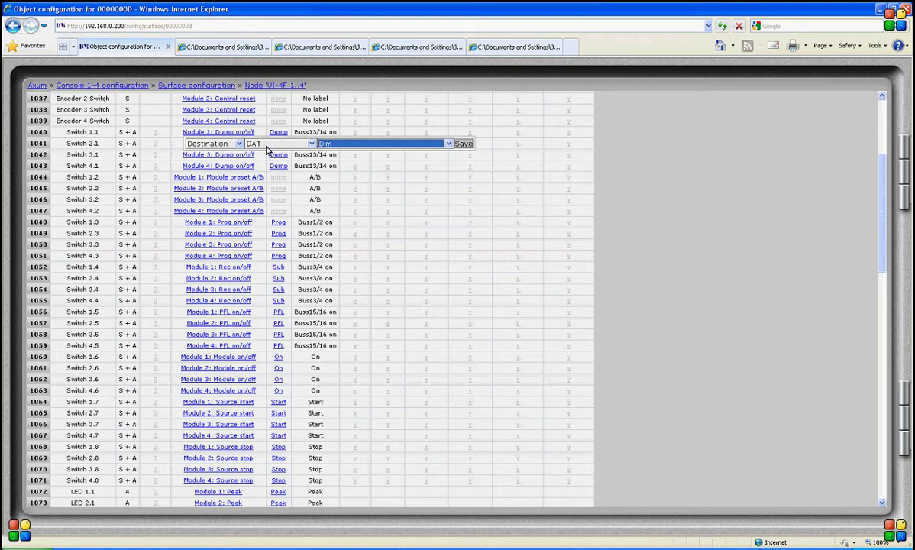
- Change the destination to CRM-Speakers and close the switch's function editor without saving
click(312, 143)
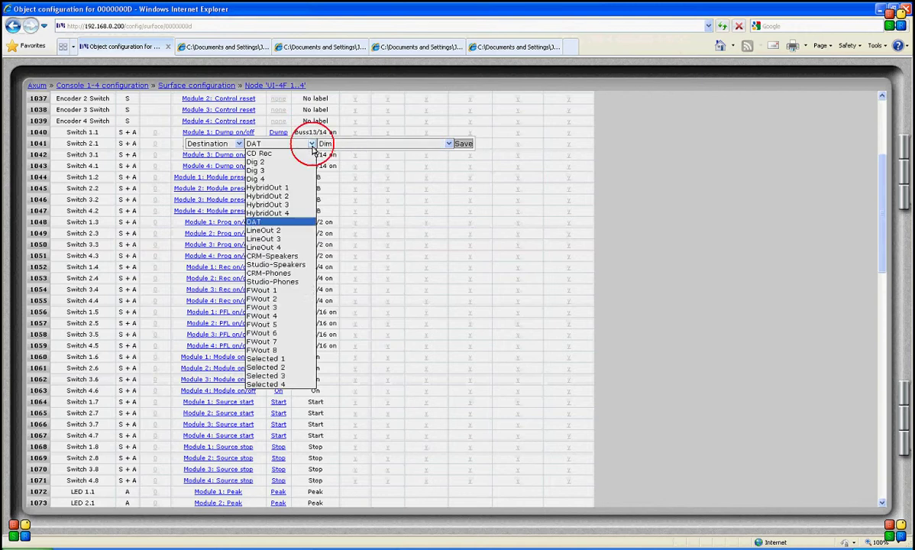
click(283, 256)
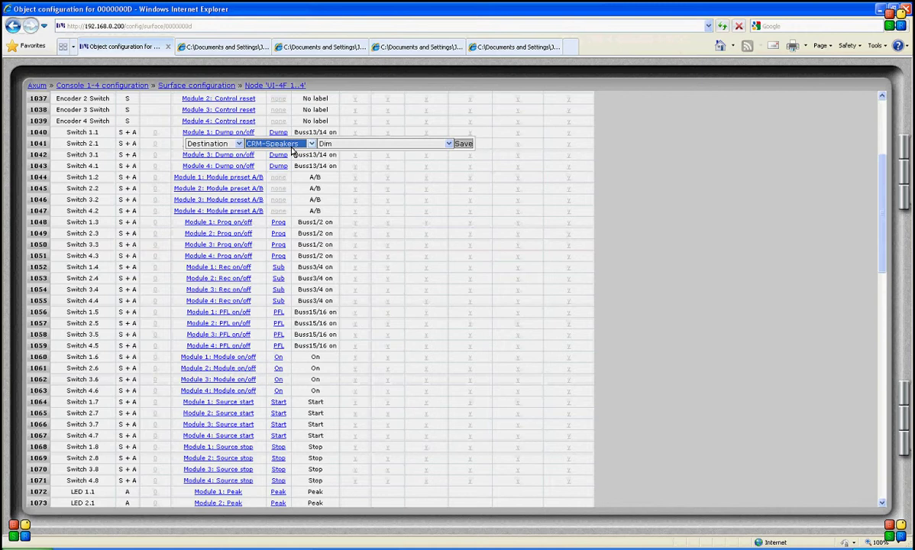
click(218, 134)
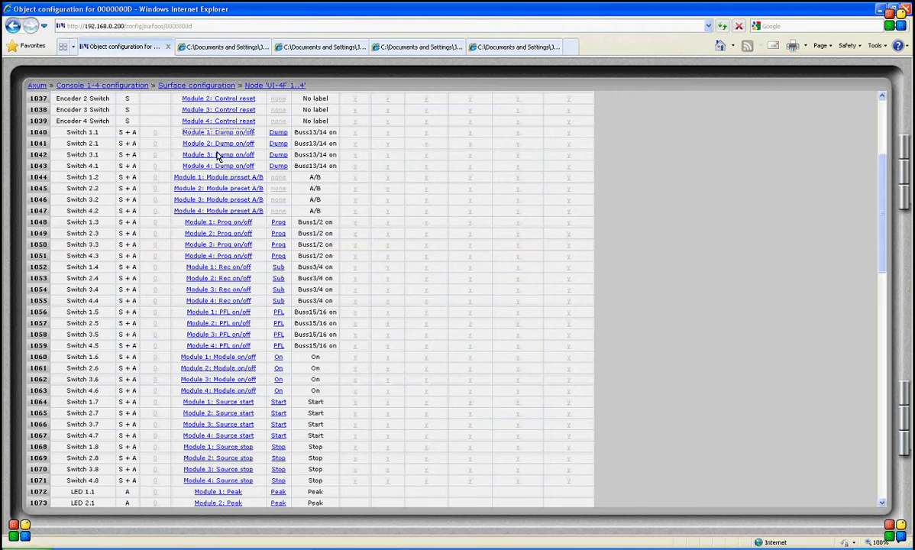
- Open Encoder 2's function for editing, switch its type to Source and examine the functions offered for DJ Mic
scroll(218, 156, up, 3)
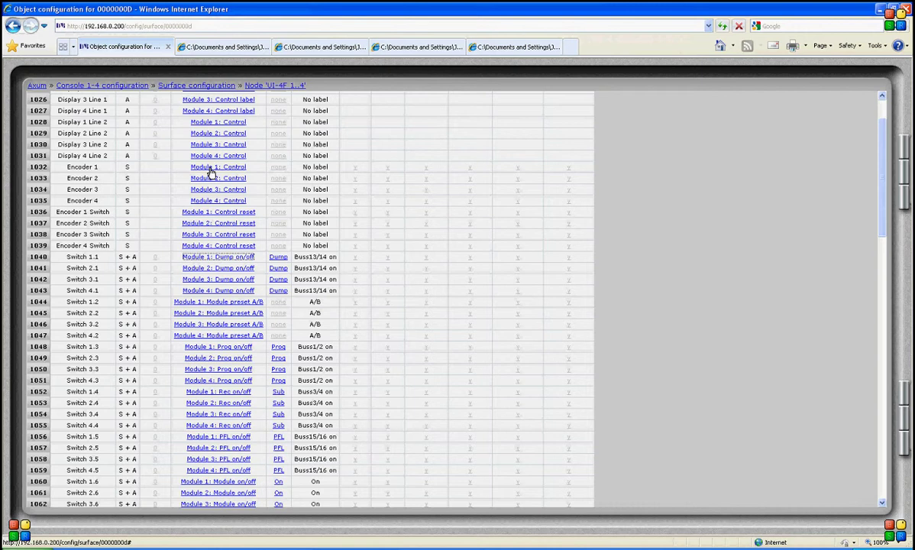
click(212, 175)
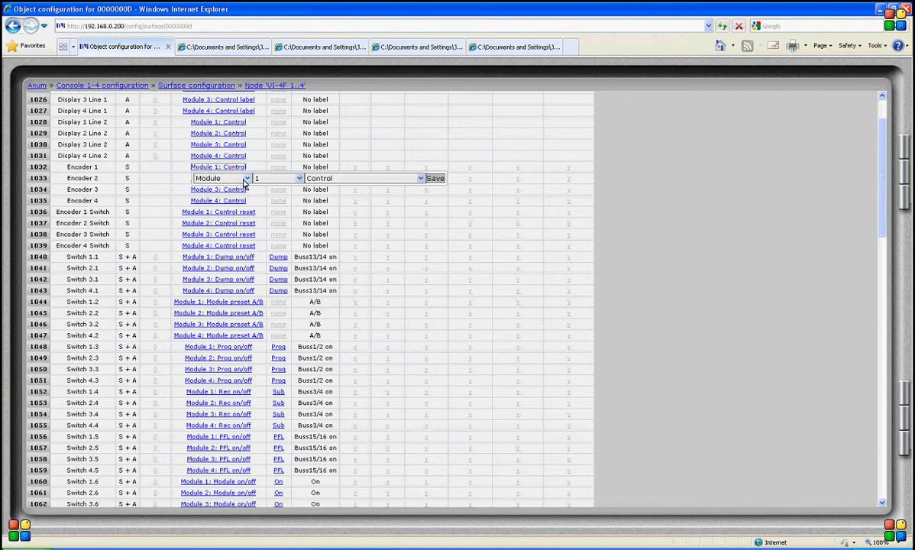
click(247, 178)
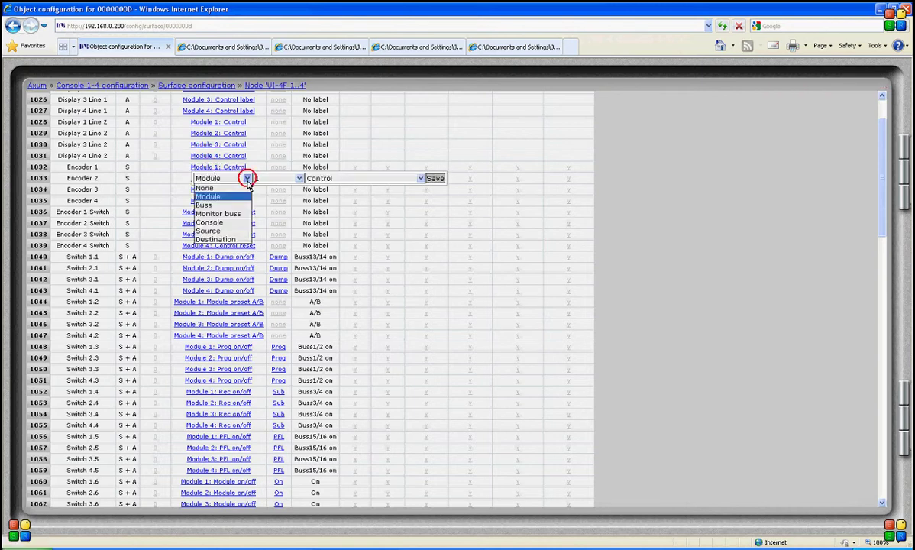
click(227, 231)
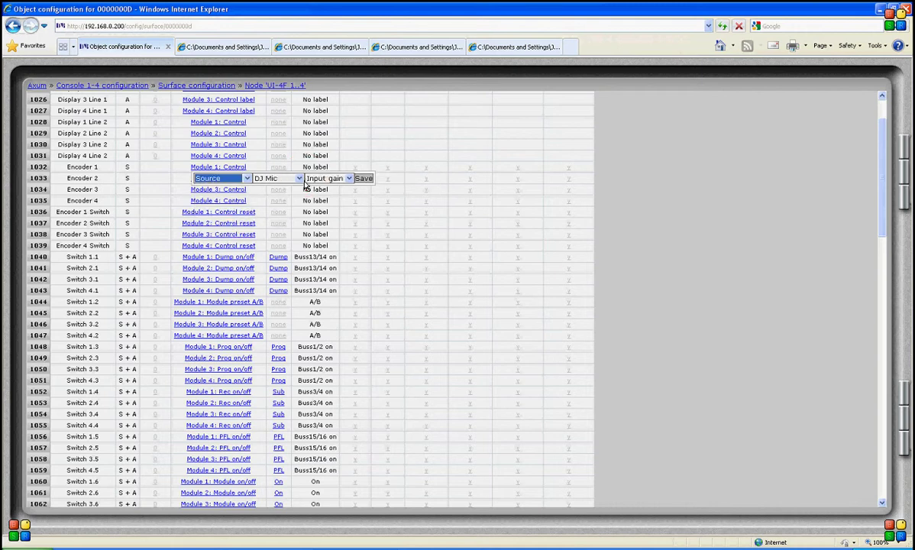
click(349, 178)
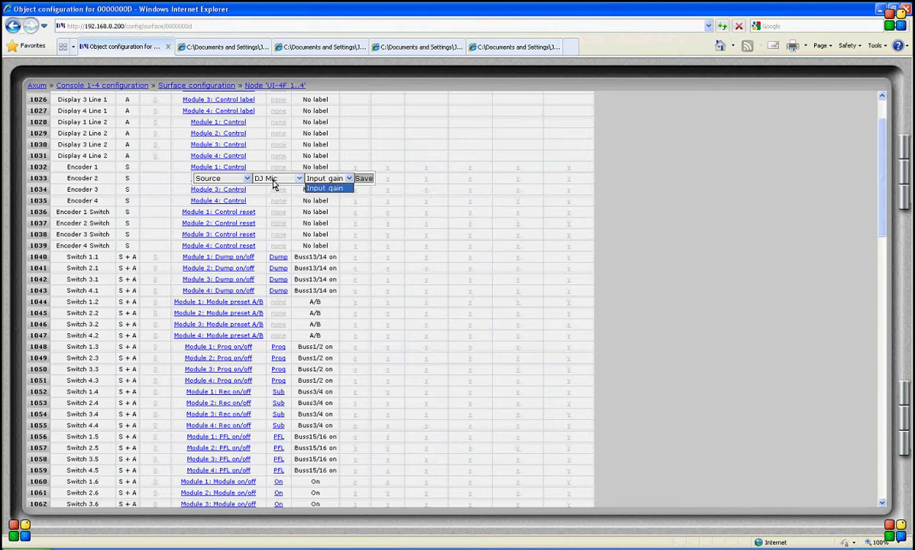
- Switch Encoder 2's function type back to Module with module 1 and examine the functions it offers
click(245, 179)
click(231, 198)
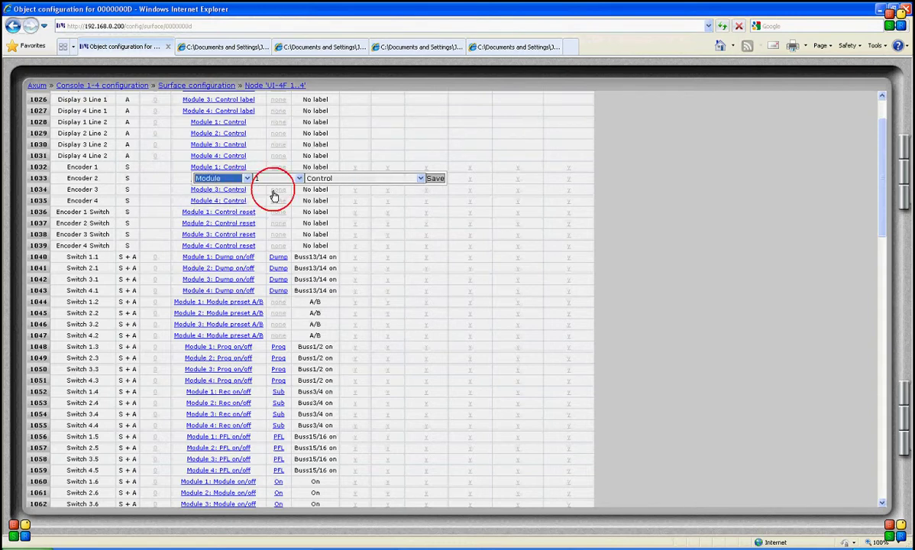
click(299, 179)
click(317, 186)
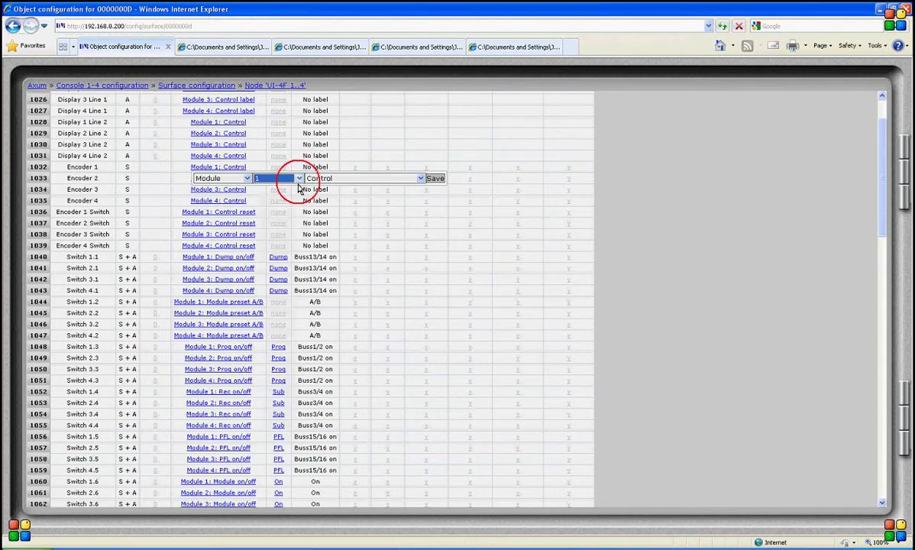
click(352, 179)
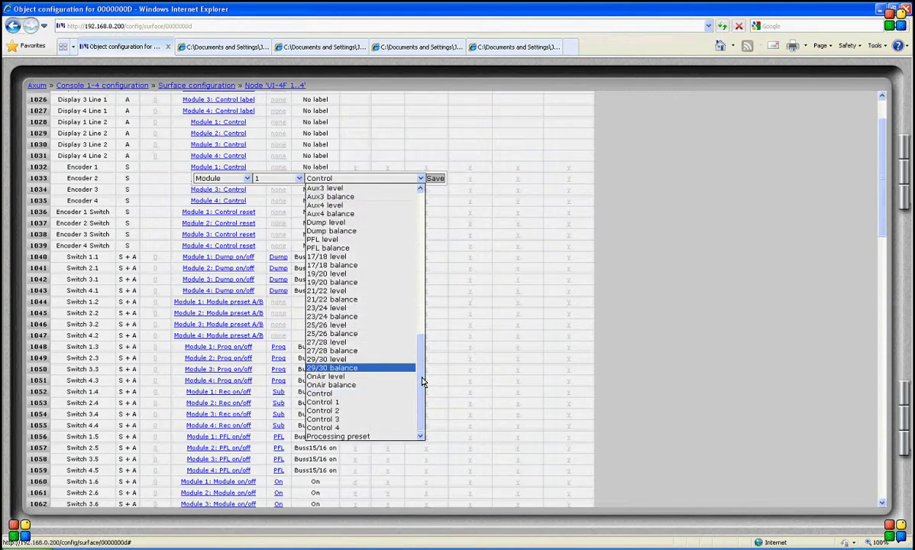